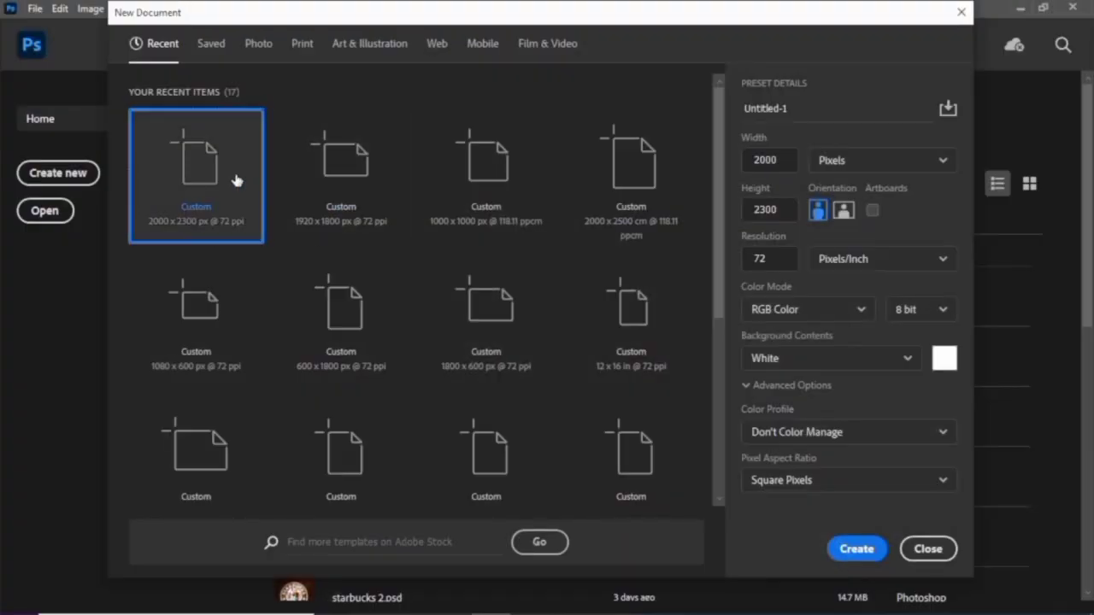
# Create a new 2000 x 2300 pixel document at 72 pixels/inch in RGB Color with a white background.
pyautogui.moveTo(784, 159); pyautogui.dragTo(736, 162)
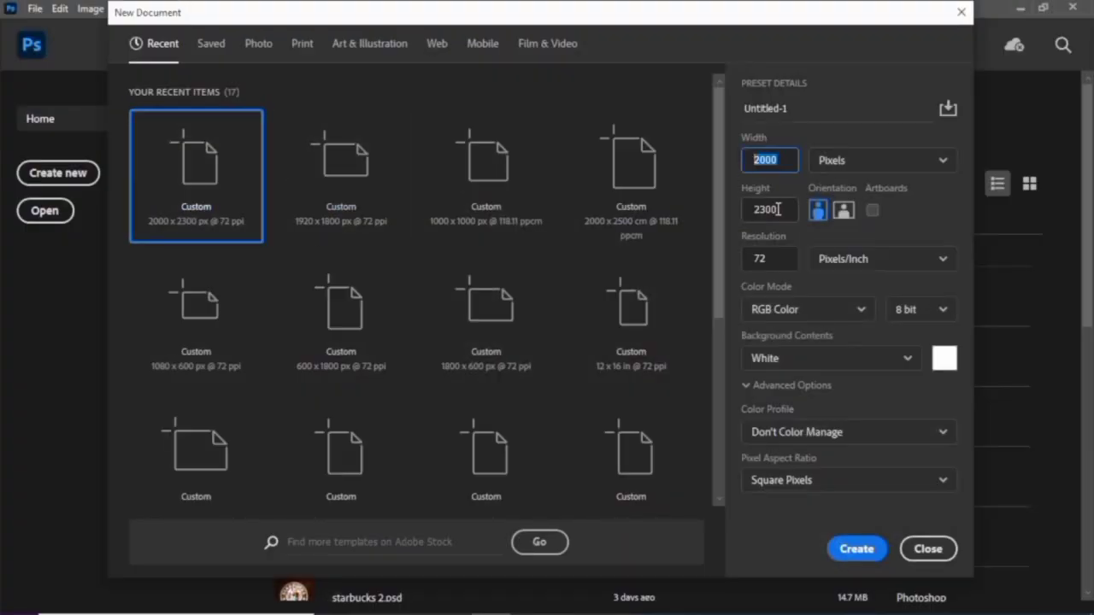
pyautogui.moveTo(779, 213); pyautogui.dragTo(737, 209)
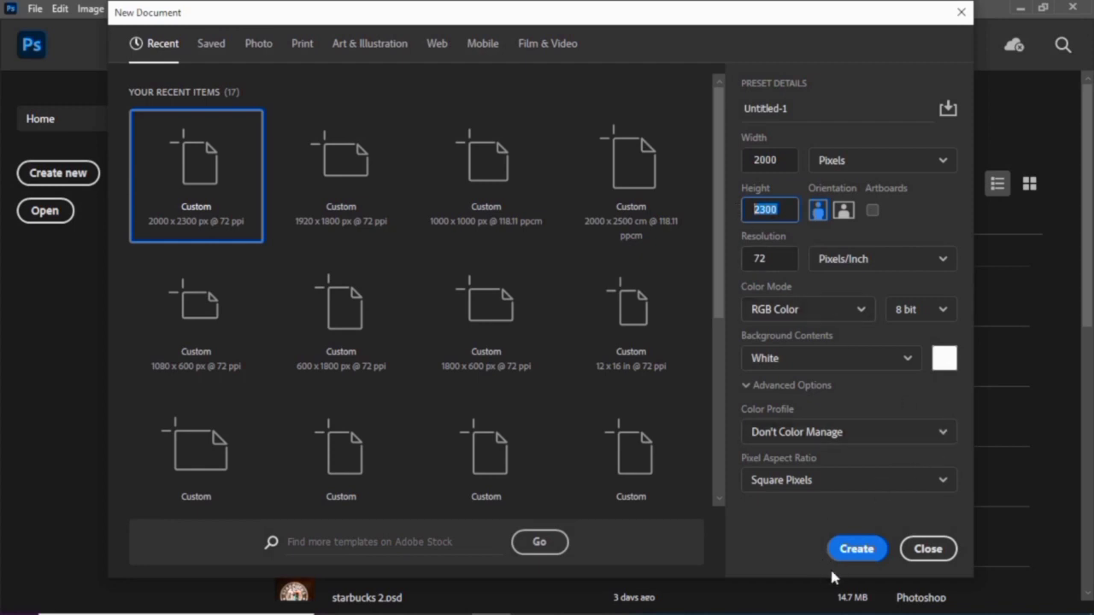
pyautogui.click(846, 551)
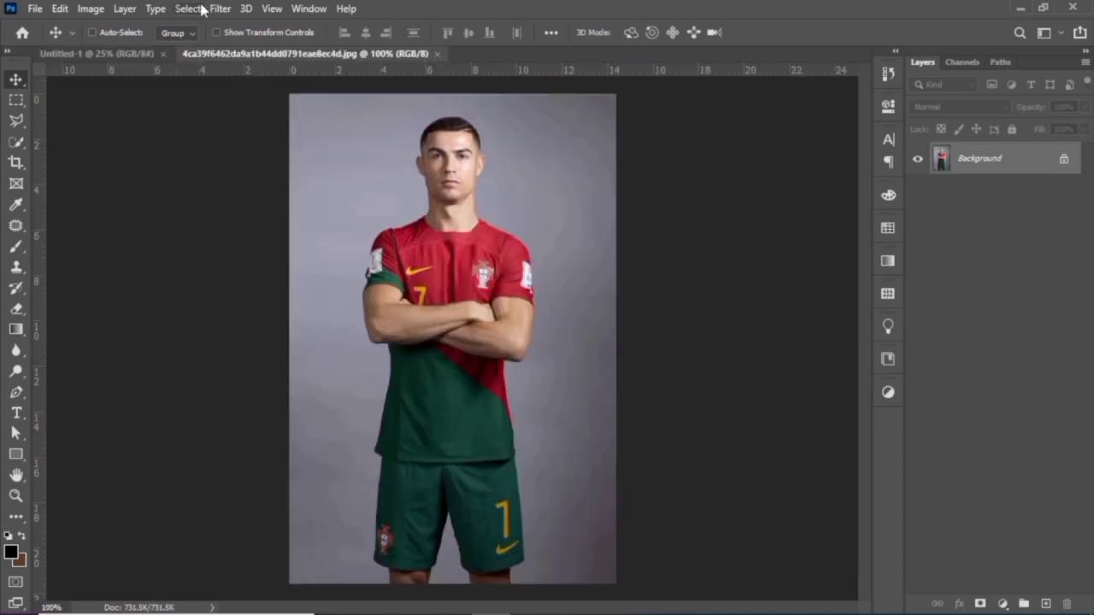
# Select the footballer in the photo with Select Subject, adding the missing edge of the sleeve badge with the Quick Selection tool.
pyautogui.click(188, 8)
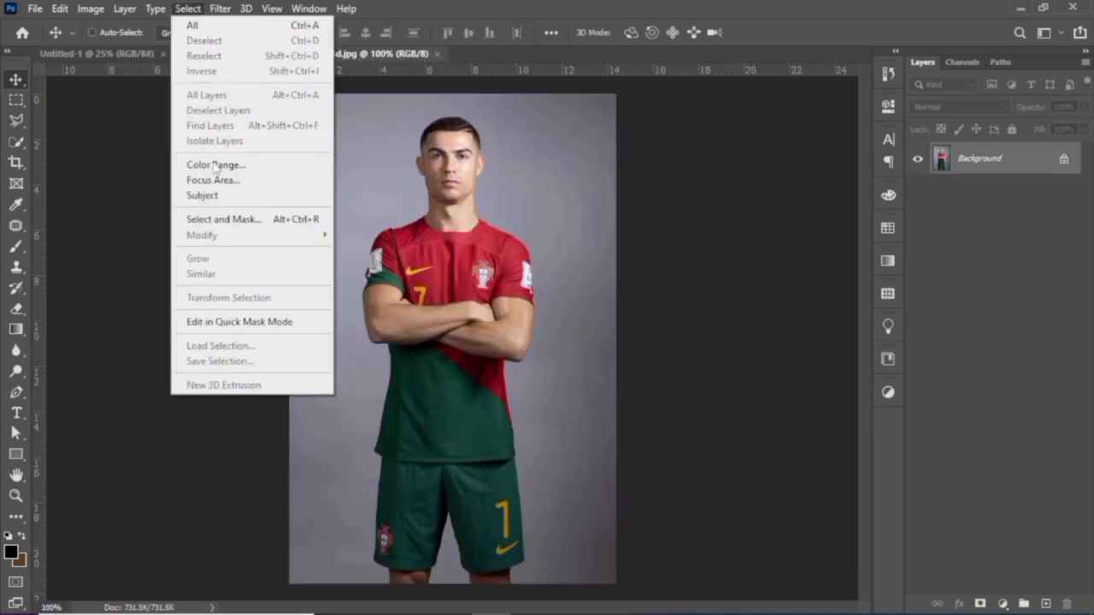
pyautogui.click(227, 195)
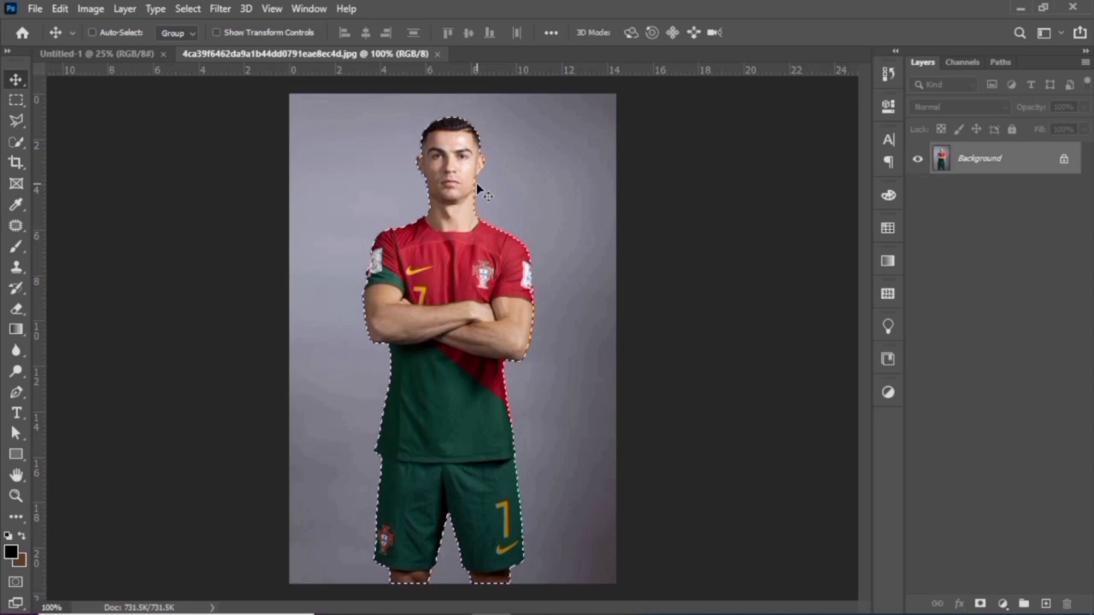
pyautogui.click(15, 141)
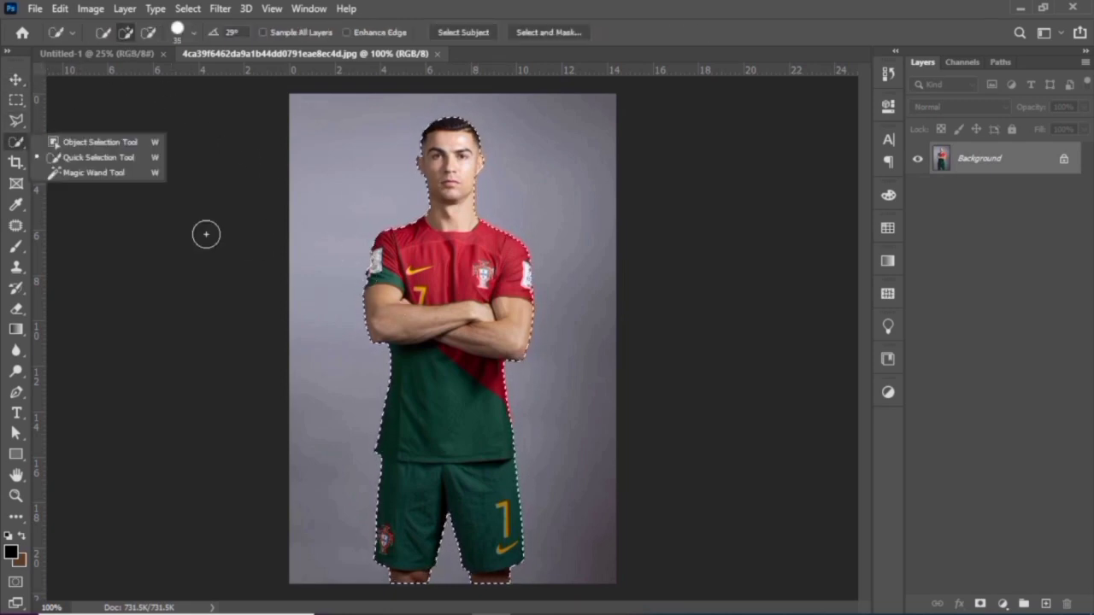
pyautogui.click(386, 266)
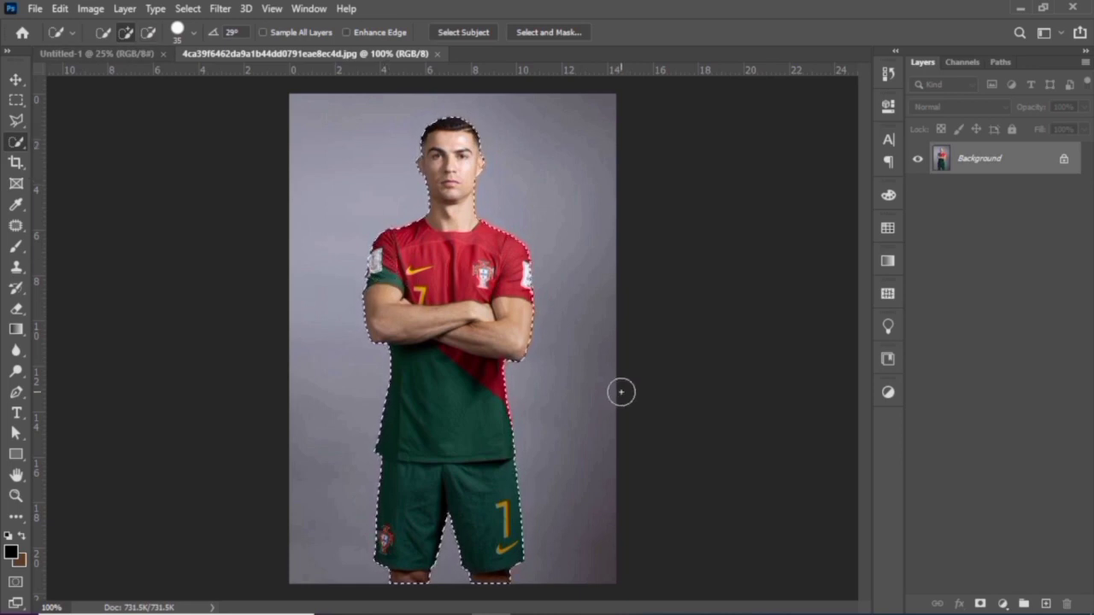
# Add a layer mask to the photo that hides the grey background around the footballer, and clear the selection.
pyautogui.click(980, 603)
pyautogui.press('d')
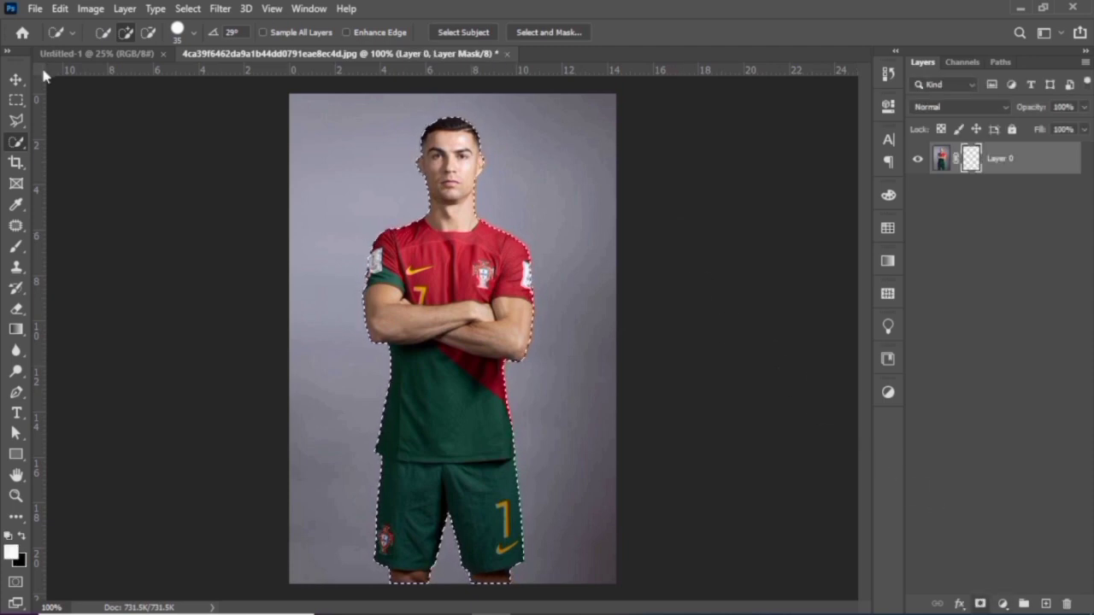
pyautogui.hotkey('ctrl', 'shift', 'i')
pyautogui.press('Delete')
pyautogui.hotkey('ctrl', 'd')
# Move the cut-out footballer into the Untitled-1 document and scale it to about 343%, aligned with the canvas's upper edge.
pyautogui.click(14, 83)
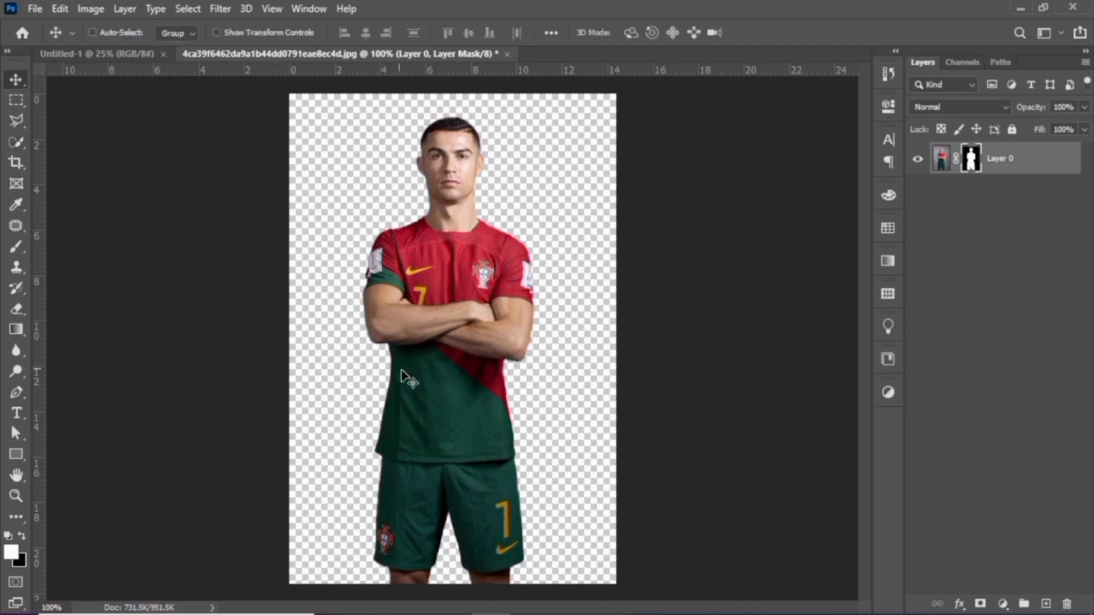
pyautogui.moveTo(401, 362); pyautogui.dragTo(452, 361)
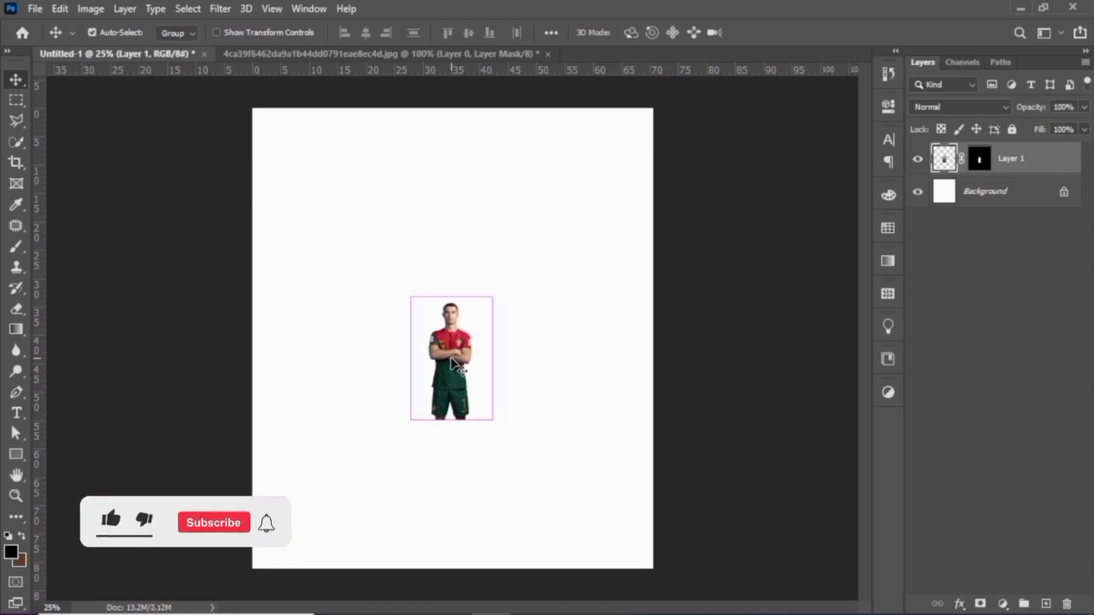
pyautogui.hotkey('ctrl', 't')
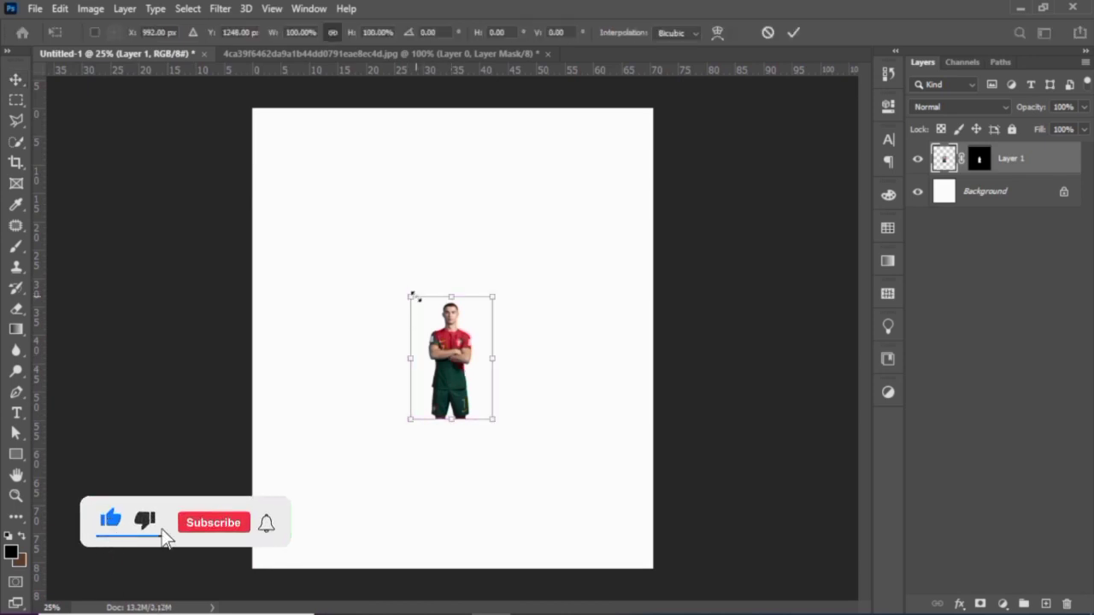
pyautogui.moveTo(411, 297); pyautogui.dragTo(253, 62)
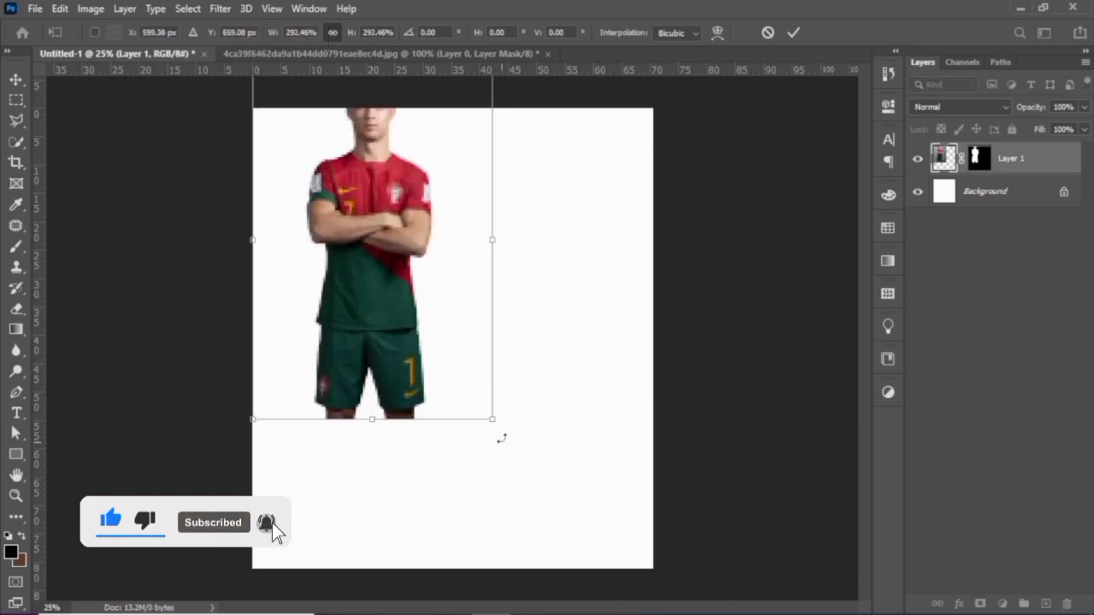
pyautogui.moveTo(492, 419); pyautogui.dragTo(558, 517)
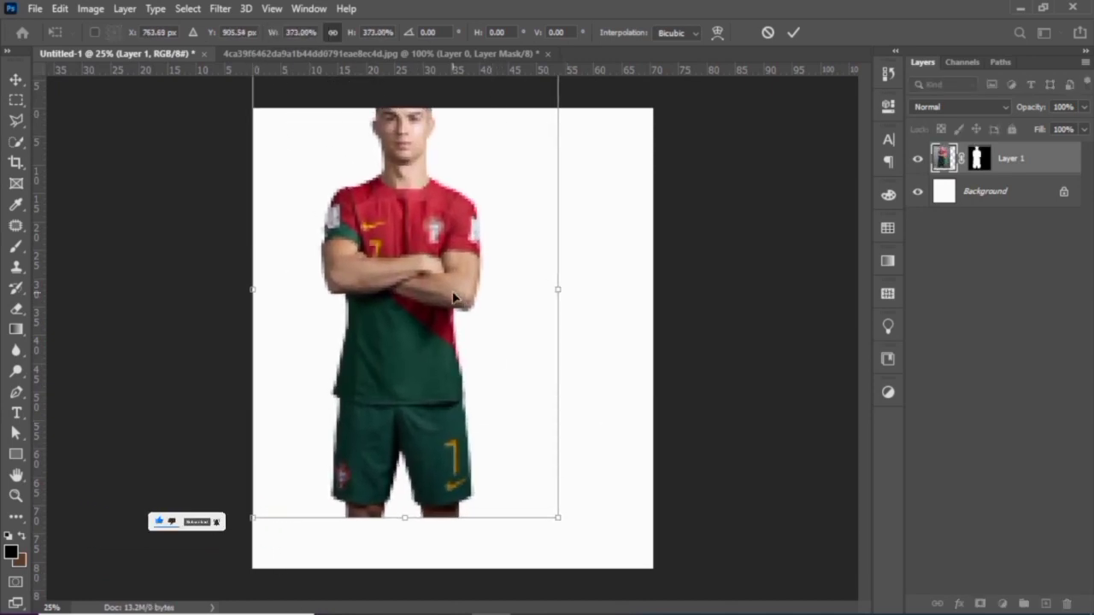
pyautogui.moveTo(453, 297); pyautogui.dragTo(488, 337)
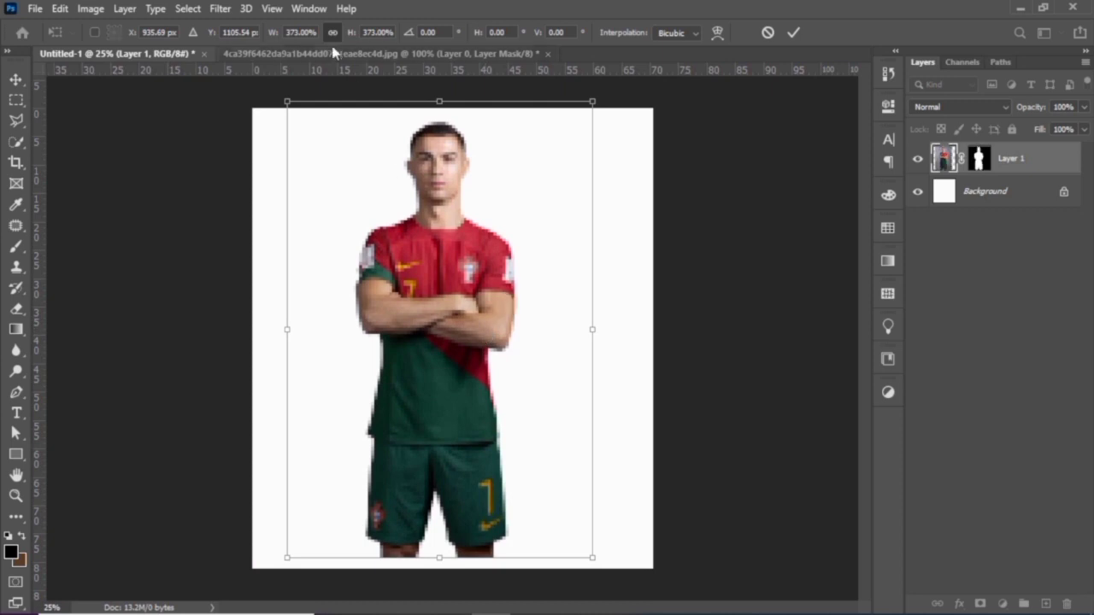
pyautogui.moveTo(288, 98); pyautogui.dragTo(311, 135)
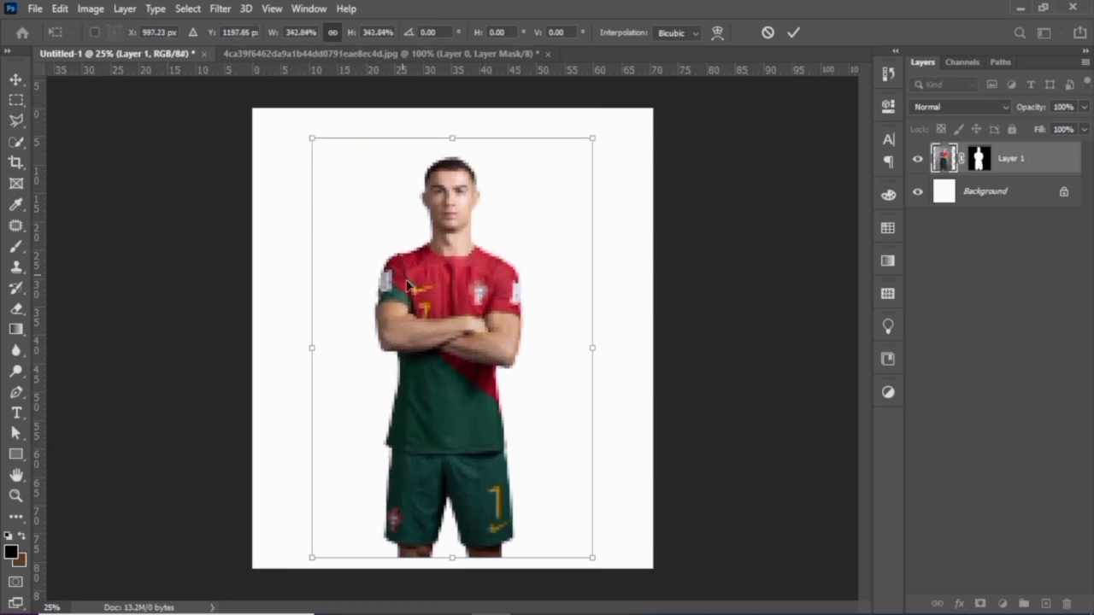
pyautogui.moveTo(410, 286); pyautogui.dragTo(392, 256)
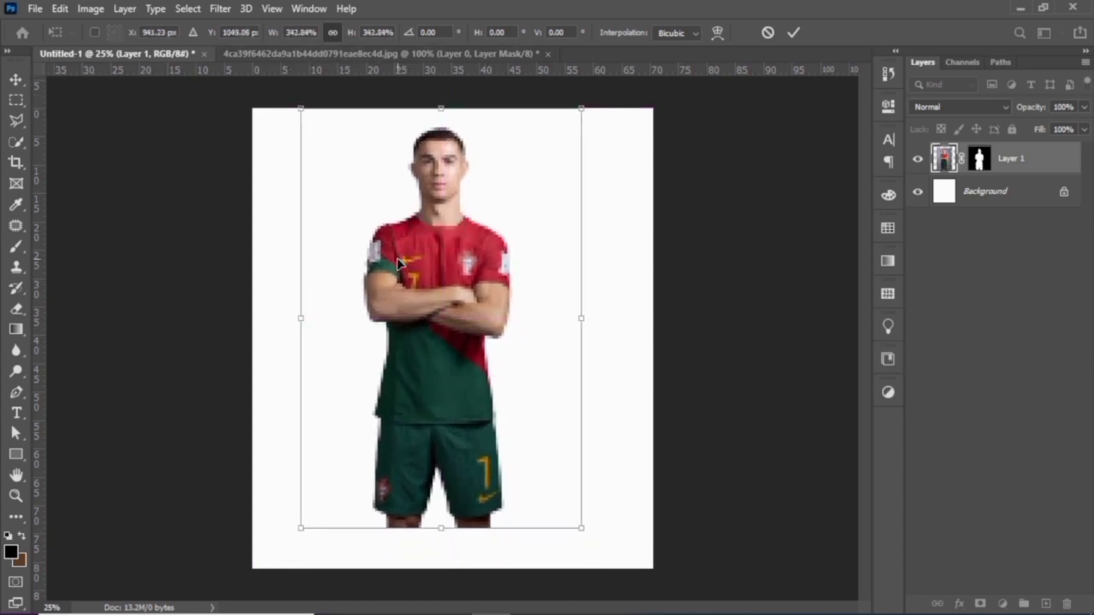
pyautogui.press('Return')
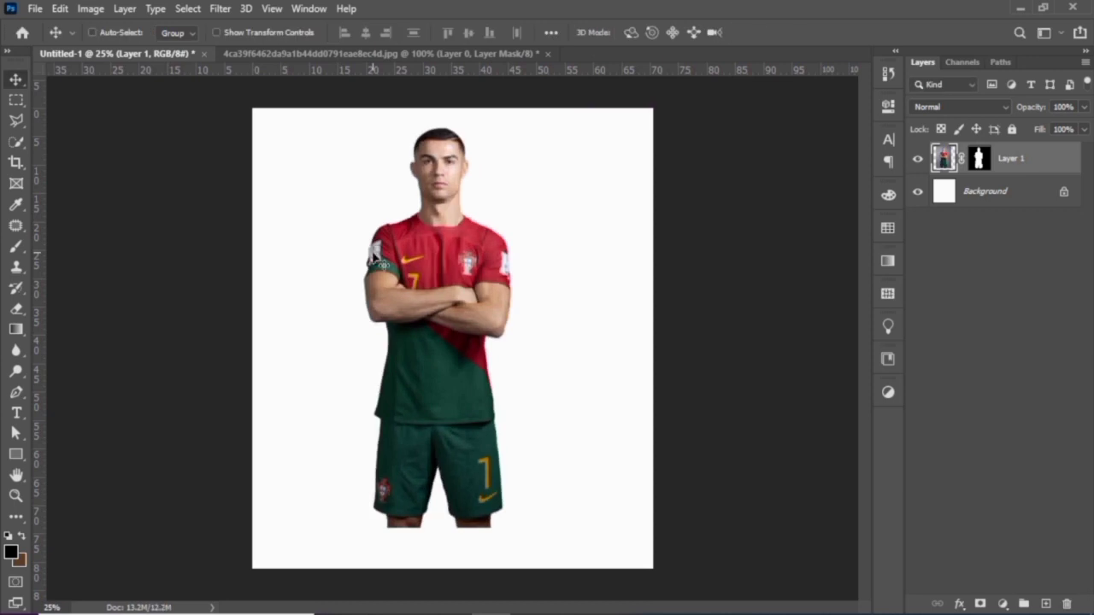
# Add a Solid Color fill layer in greyish pink #c9bcbc directly above the Background layer.
pyautogui.click(989, 198)
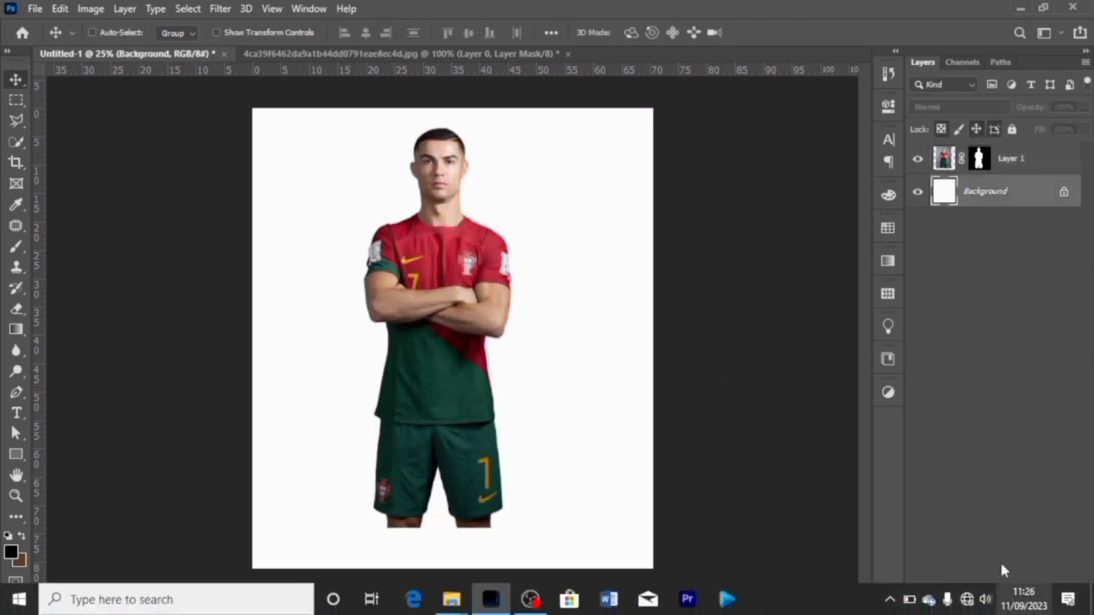
pyautogui.click(1002, 603)
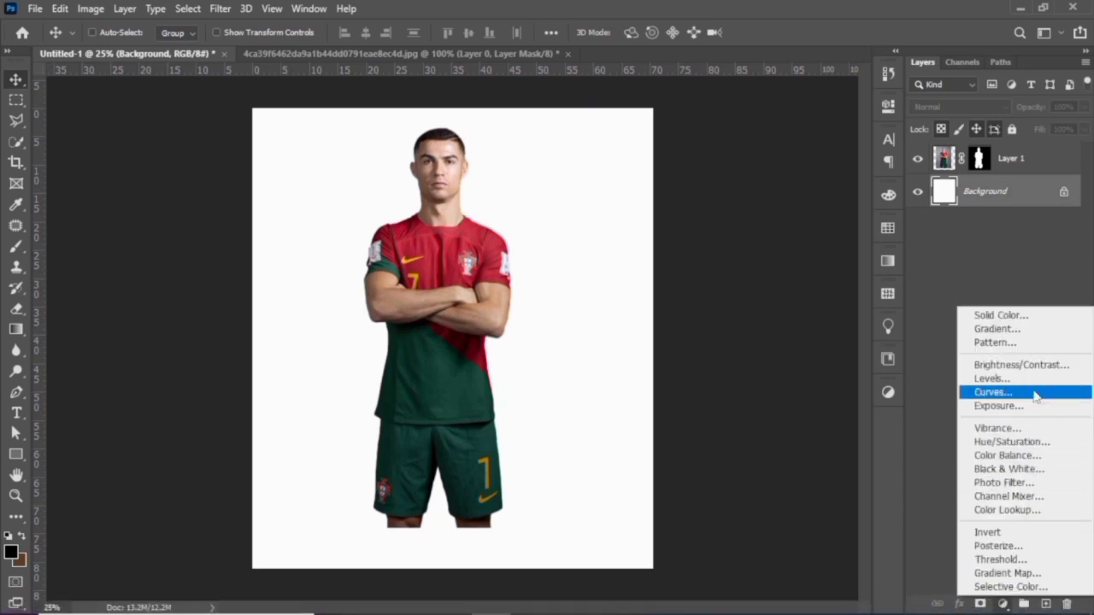
pyautogui.click(1033, 316)
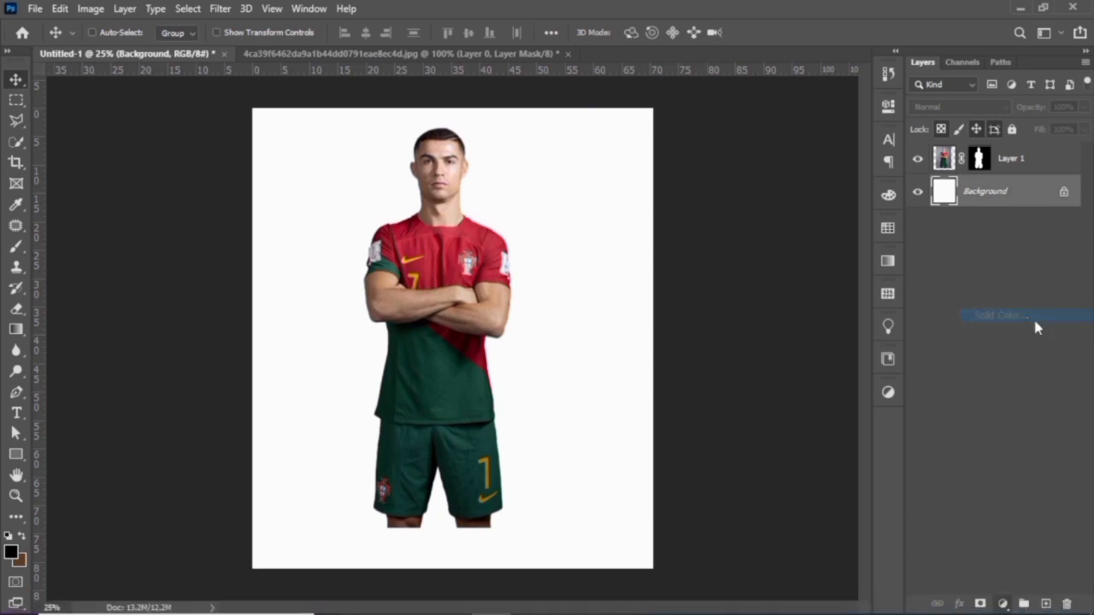
pyautogui.click(682, 186)
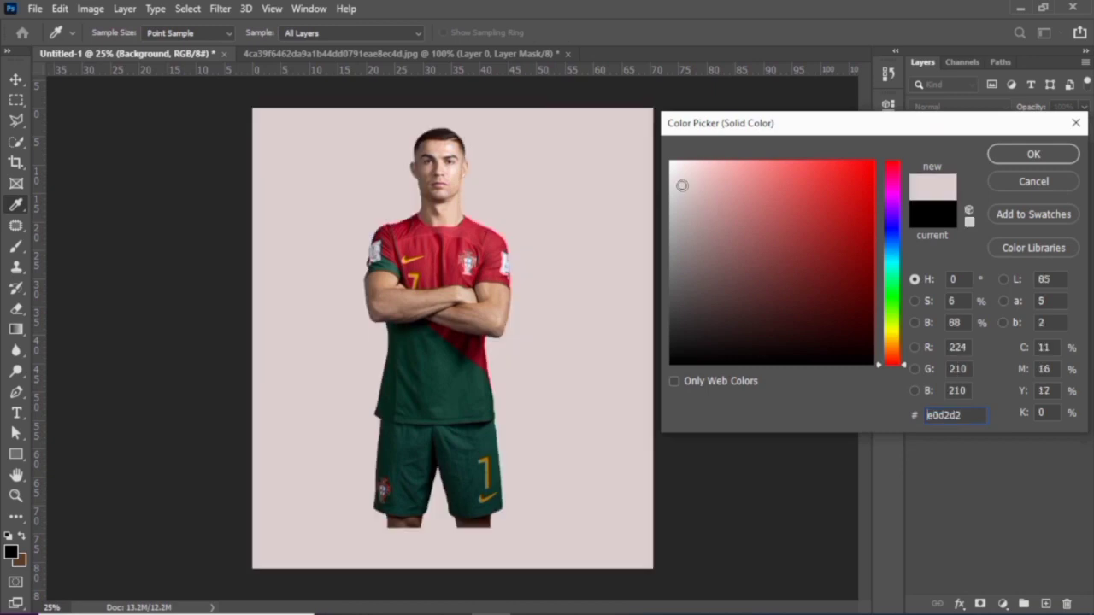
pyautogui.moveTo(686, 185); pyautogui.dragTo(691, 185)
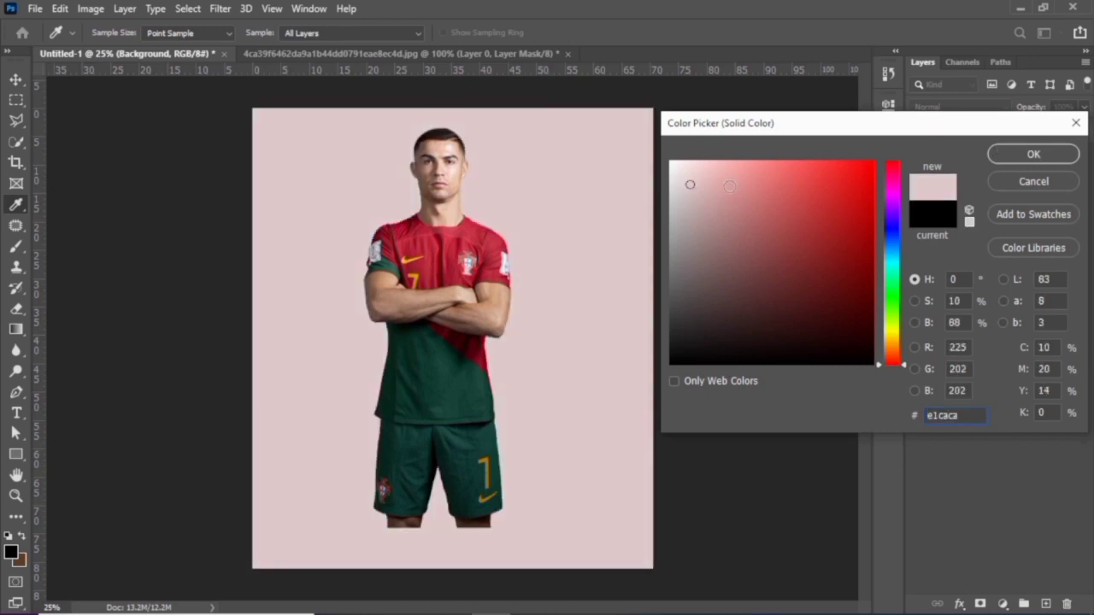
pyautogui.click(682, 204)
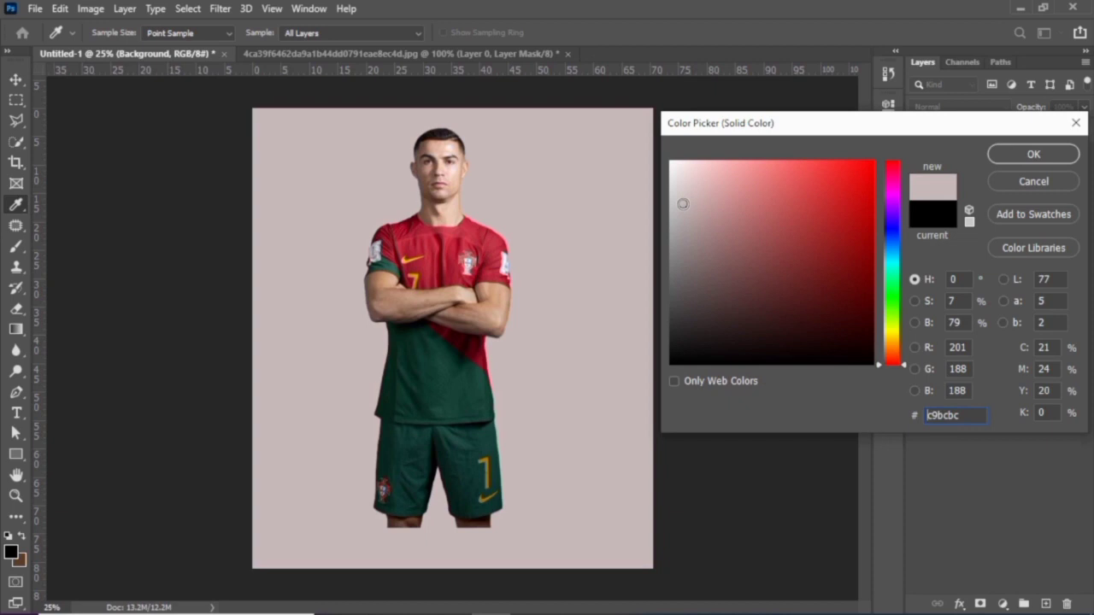
pyautogui.click(1036, 153)
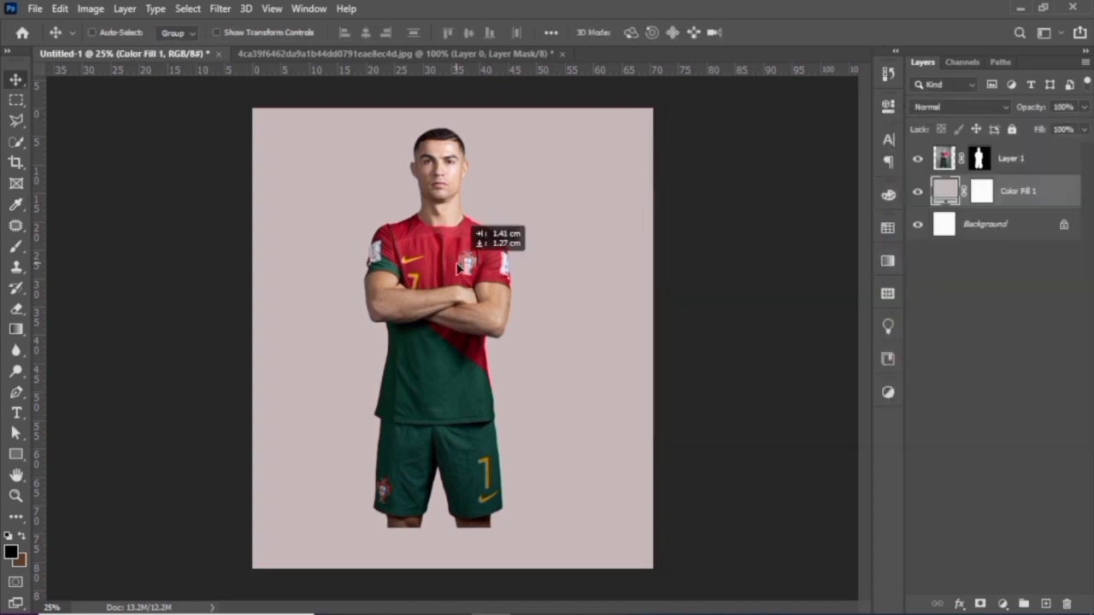
# Shift the footballer layer slightly sideways so it is horizontally centred on the canvas.
pyautogui.click(1040, 162)
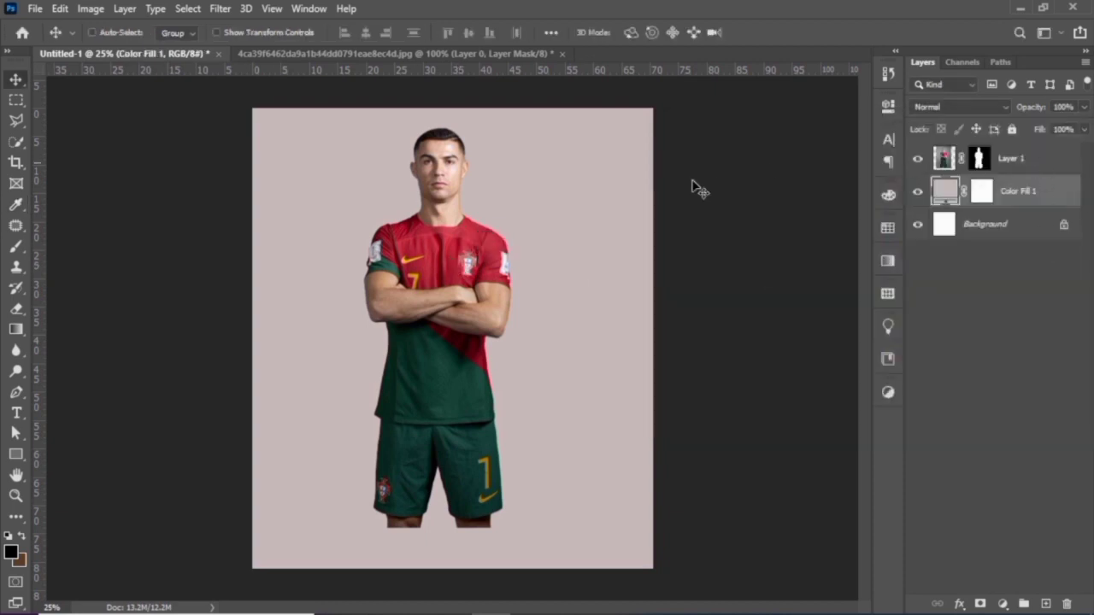
pyautogui.moveTo(444, 282); pyautogui.dragTo(453, 278)
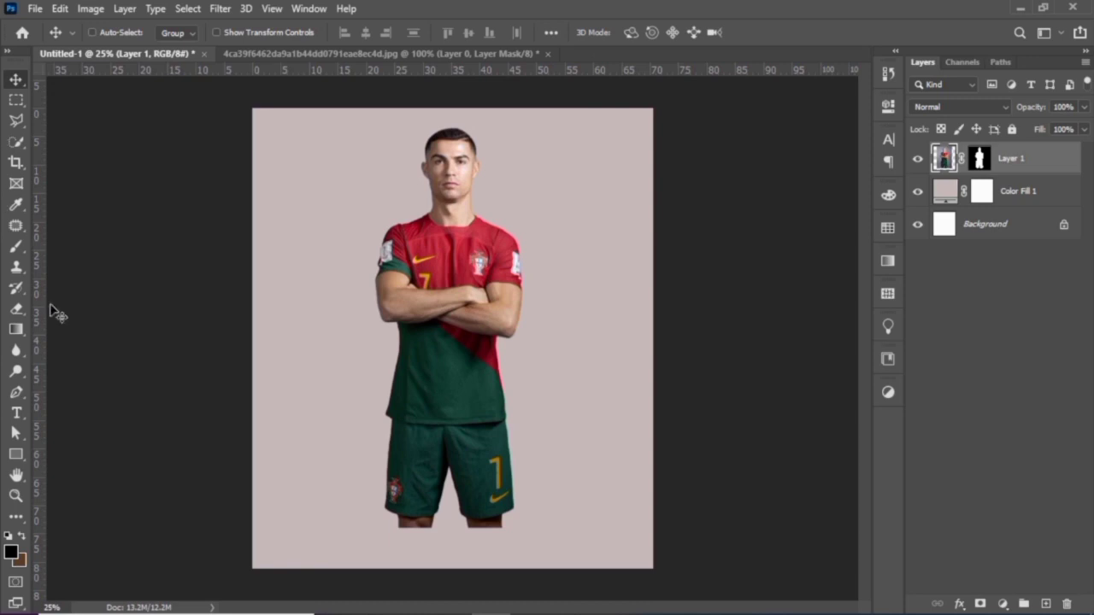
# Draw a tall, narrow rectangle shape about 112 x 1424 px near the canvas's left edge, beside the footballer.
pyautogui.click(15, 456)
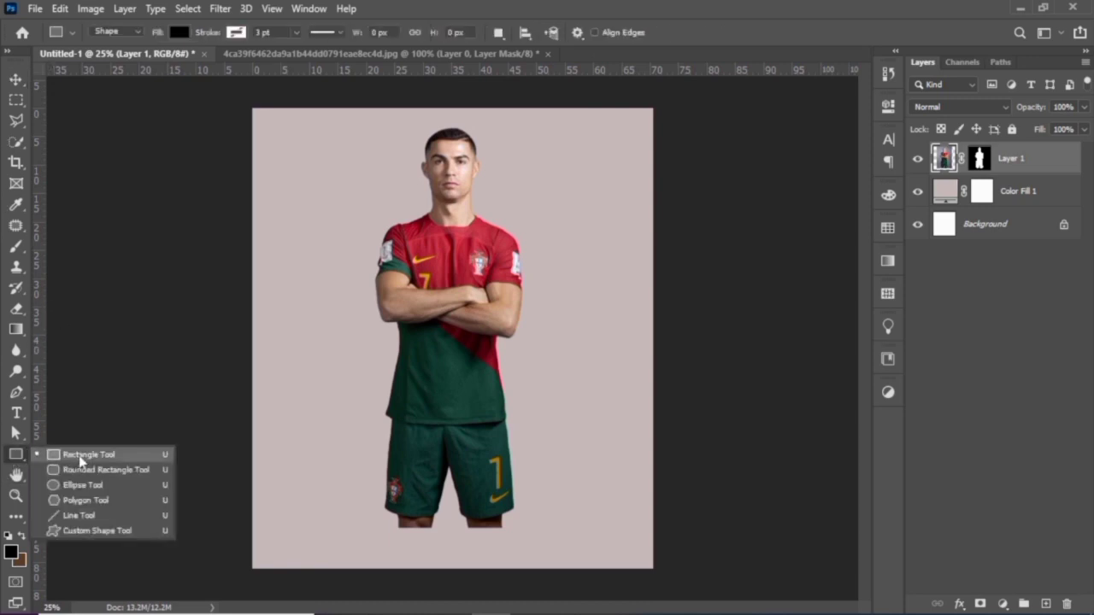
pyautogui.click(81, 455)
pyautogui.moveTo(270, 205); pyautogui.dragTo(291, 485)
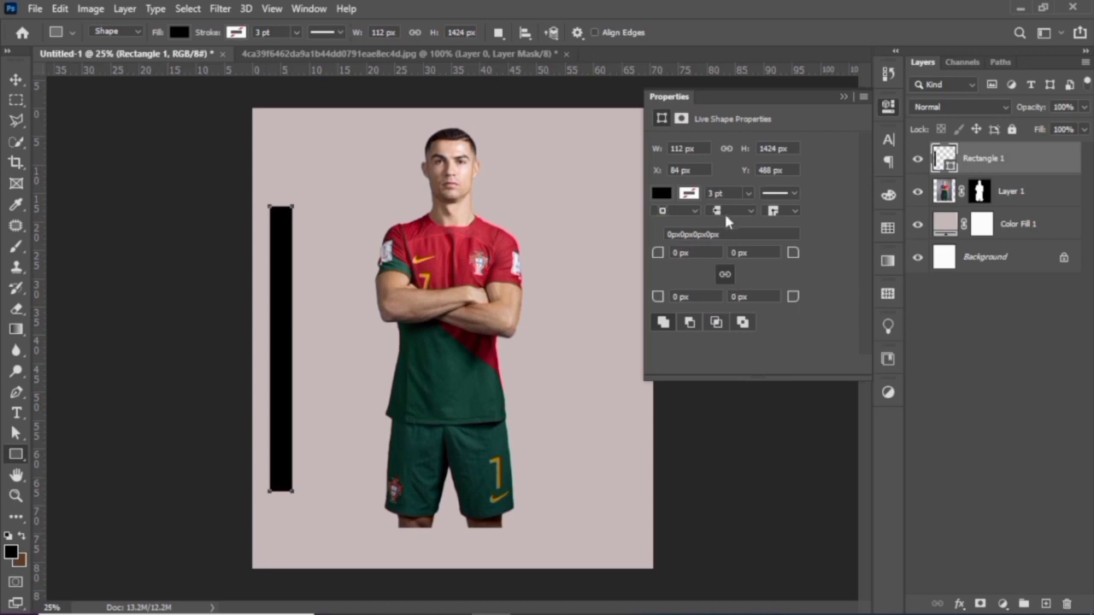
# Fill the tall rectangle with the dark green #03281c sampled from the footballer's shirt.
pyautogui.click(660, 194)
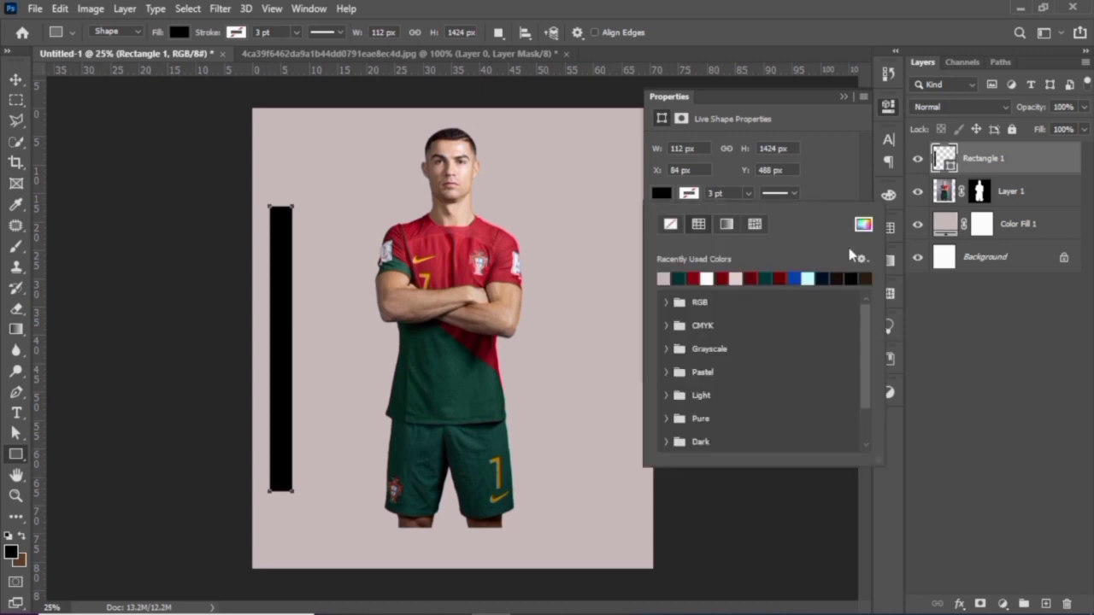
pyautogui.click(863, 225)
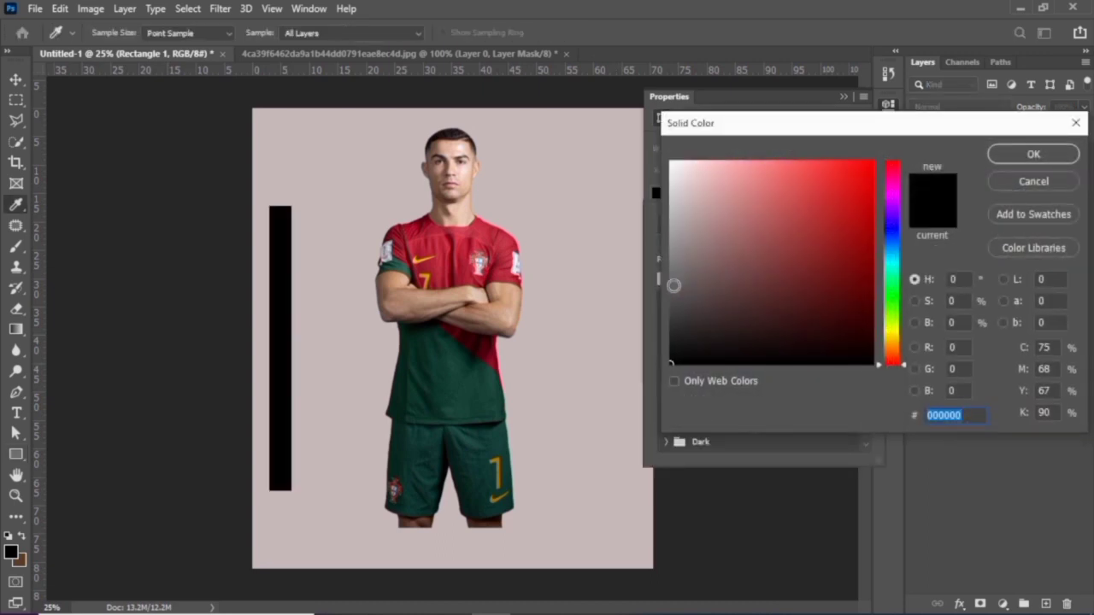
pyautogui.click(451, 374)
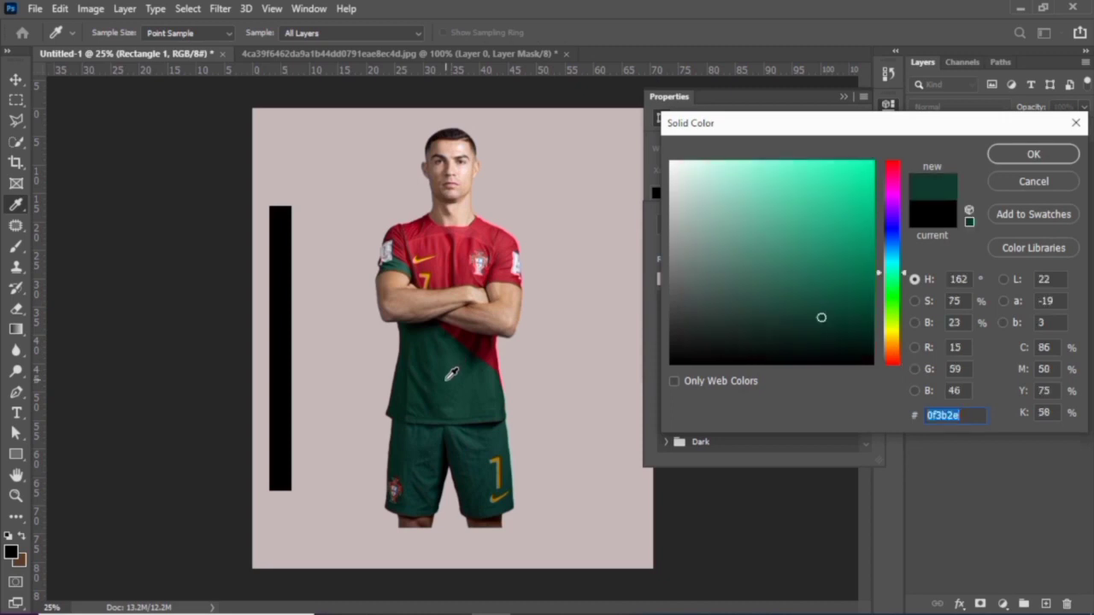
pyautogui.click(406, 397)
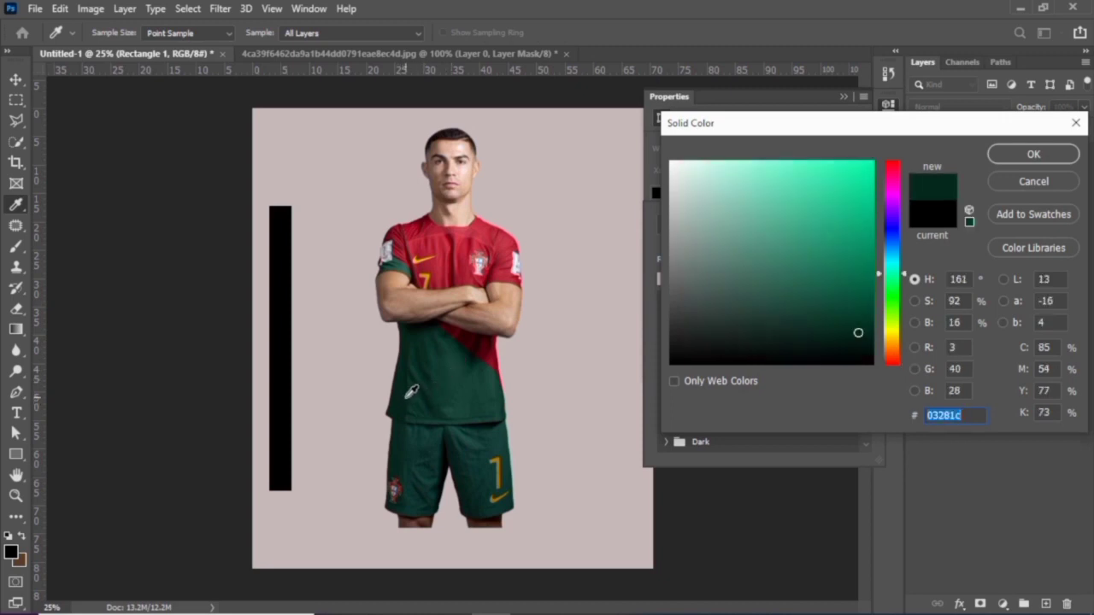
pyautogui.click(1033, 154)
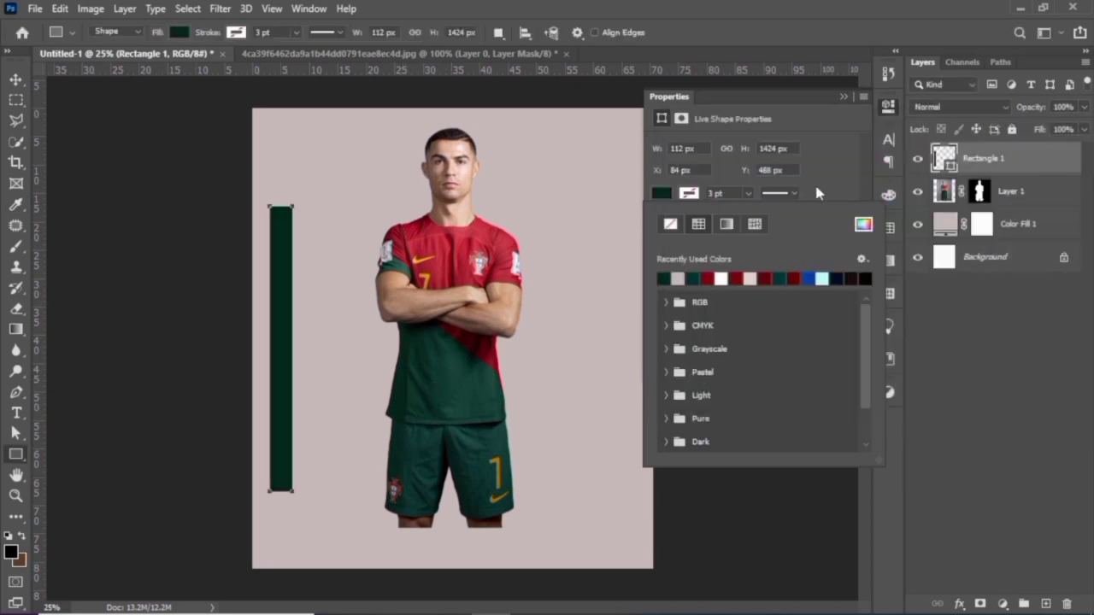
pyautogui.click(19, 80)
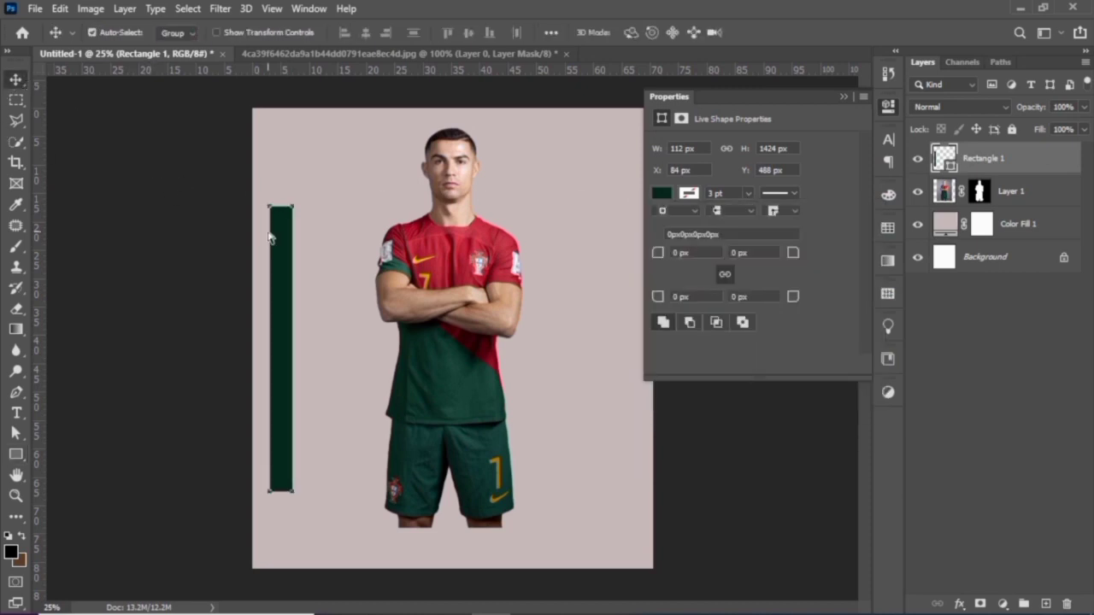
pyautogui.hotkey('ctrl', 't')
pyautogui.press('Return')
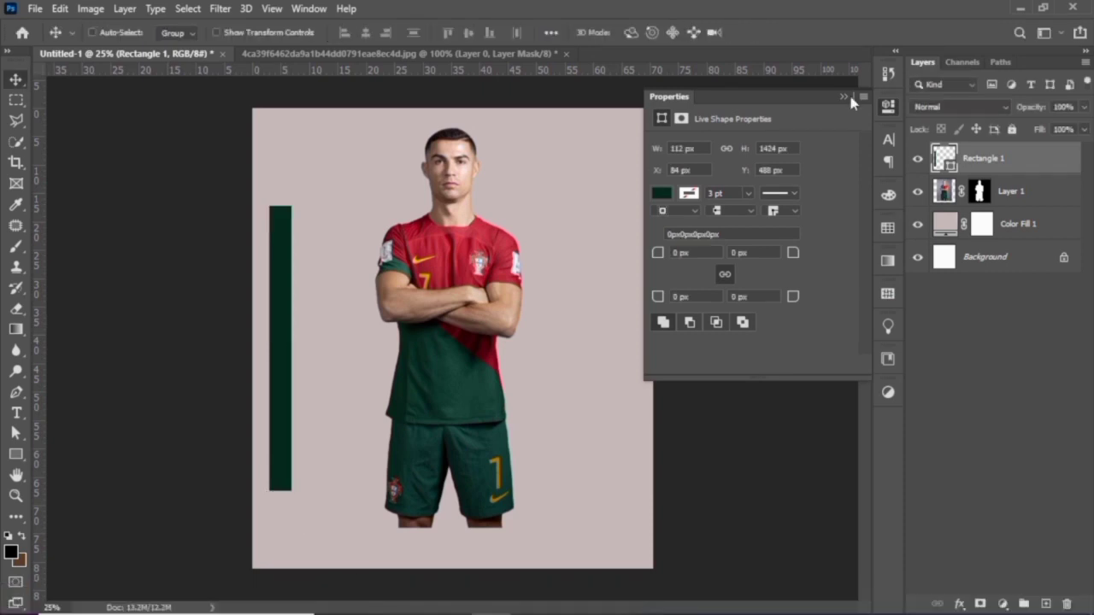
# Rotate the dark green rectangle about 47° into a diagonal bar and place it across the footballer's torso.
pyautogui.click(843, 98)
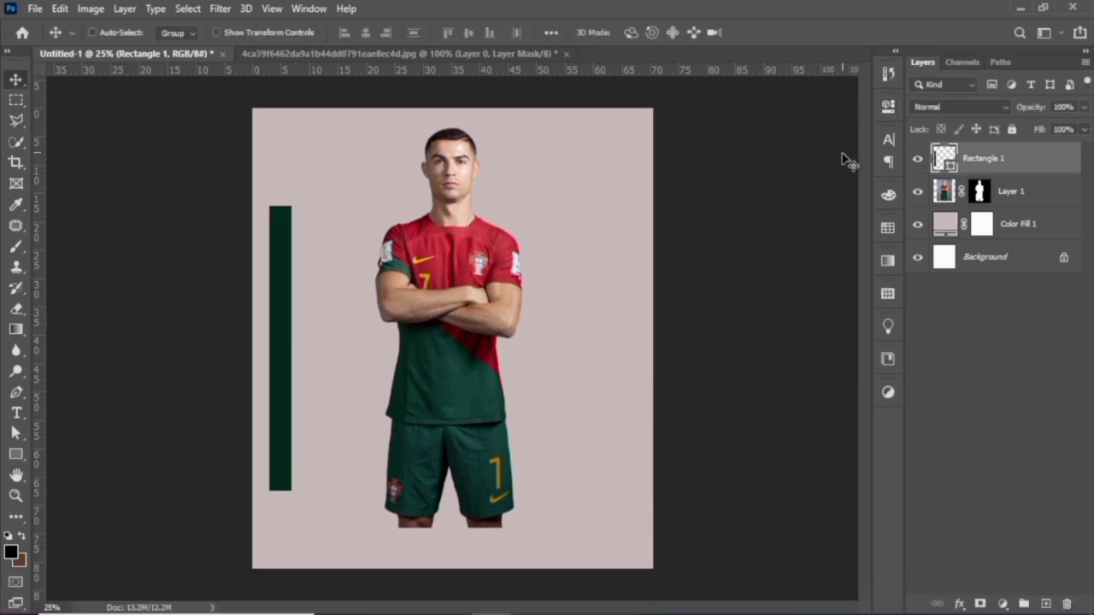
pyautogui.hotkey('ctrl', 't')
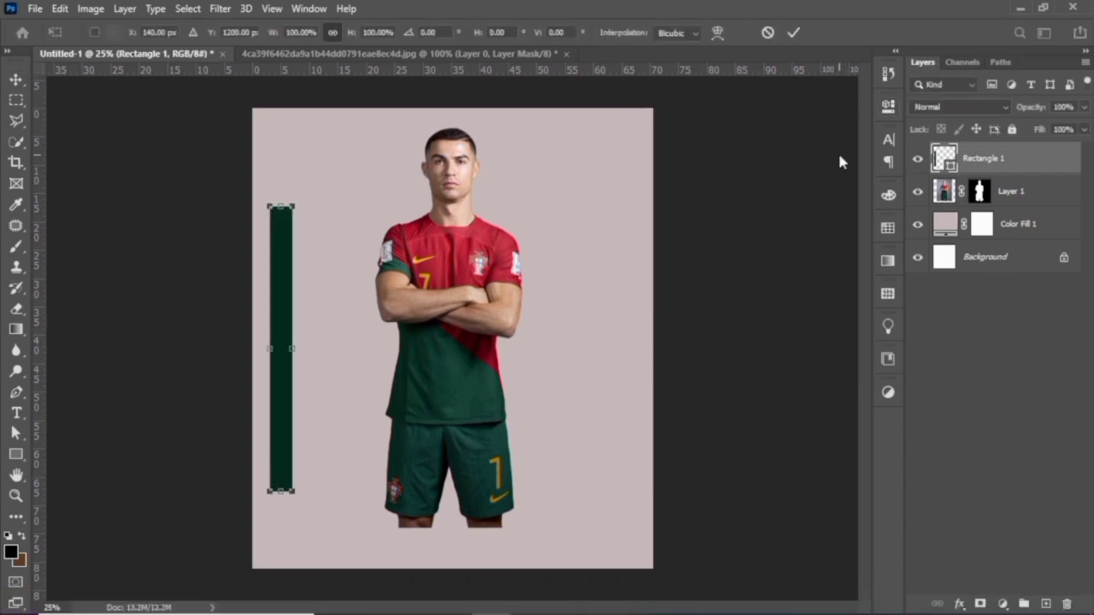
pyautogui.moveTo(343, 452); pyautogui.dragTo(247, 502)
pyautogui.moveTo(305, 319); pyautogui.dragTo(436, 330)
pyautogui.moveTo(398, 429); pyautogui.dragTo(389, 467)
pyautogui.moveTo(412, 357); pyautogui.dragTo(416, 350)
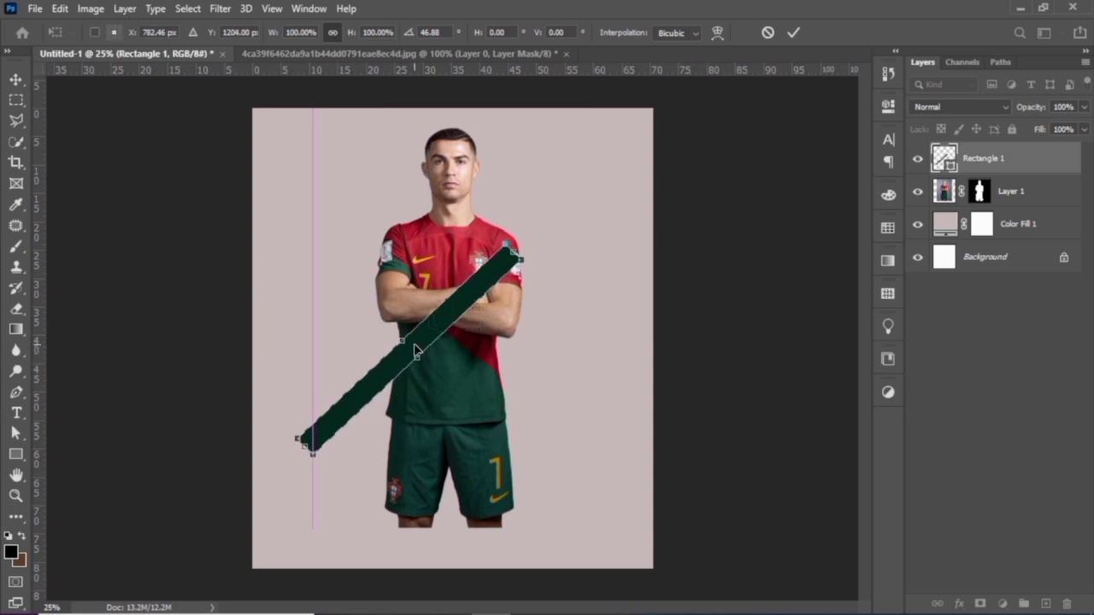
pyautogui.press('Return')
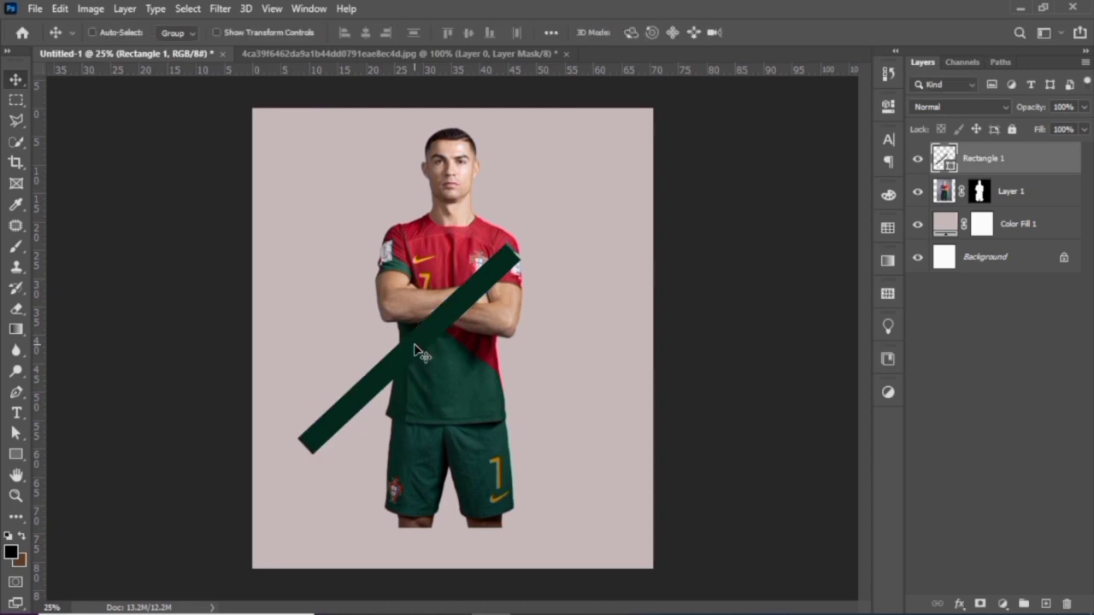
# Duplicate the diagonal green bar as a dark red copy and set it directly alongside the green one, on its lower-right side.
pyautogui.press('ctrl')
pyautogui.hotkey('ctrl', 'j')
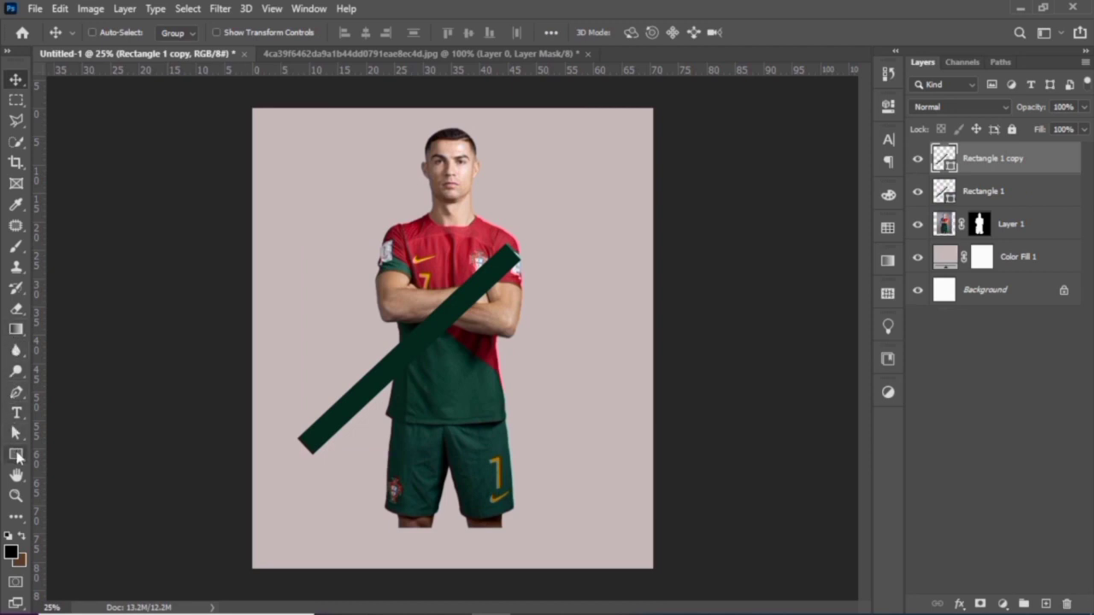
pyautogui.click(16, 454)
pyautogui.click(178, 33)
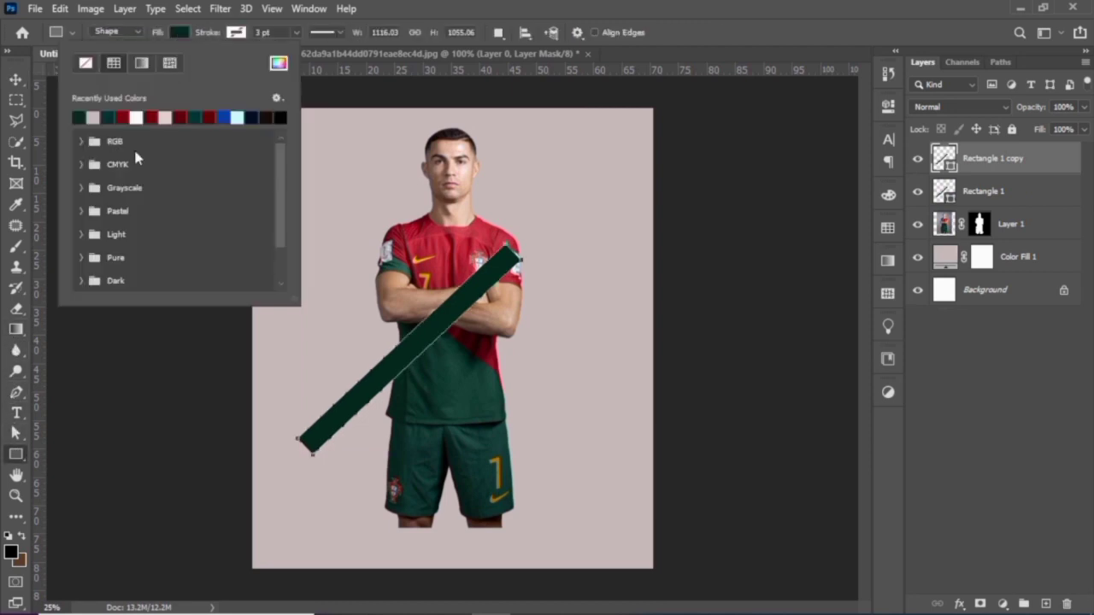
pyautogui.click(124, 116)
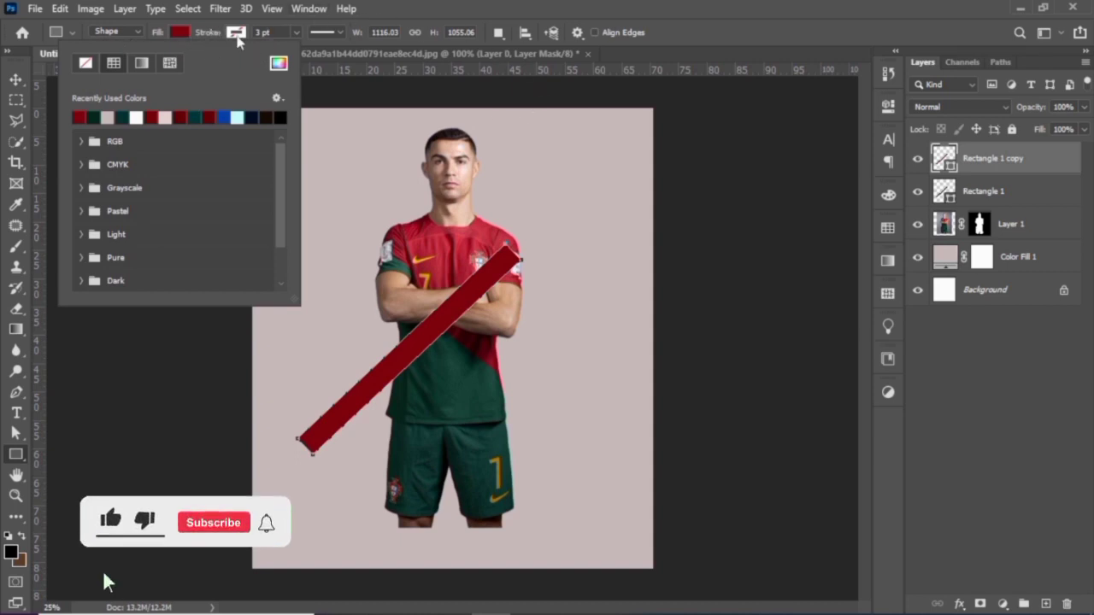
pyautogui.click(184, 36)
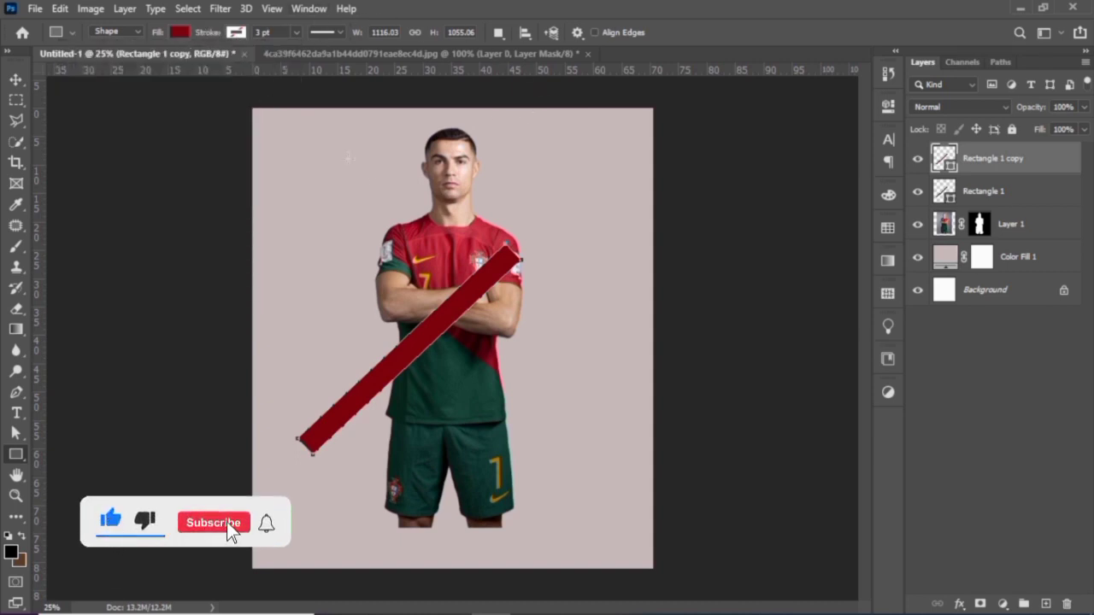
pyautogui.press('v')
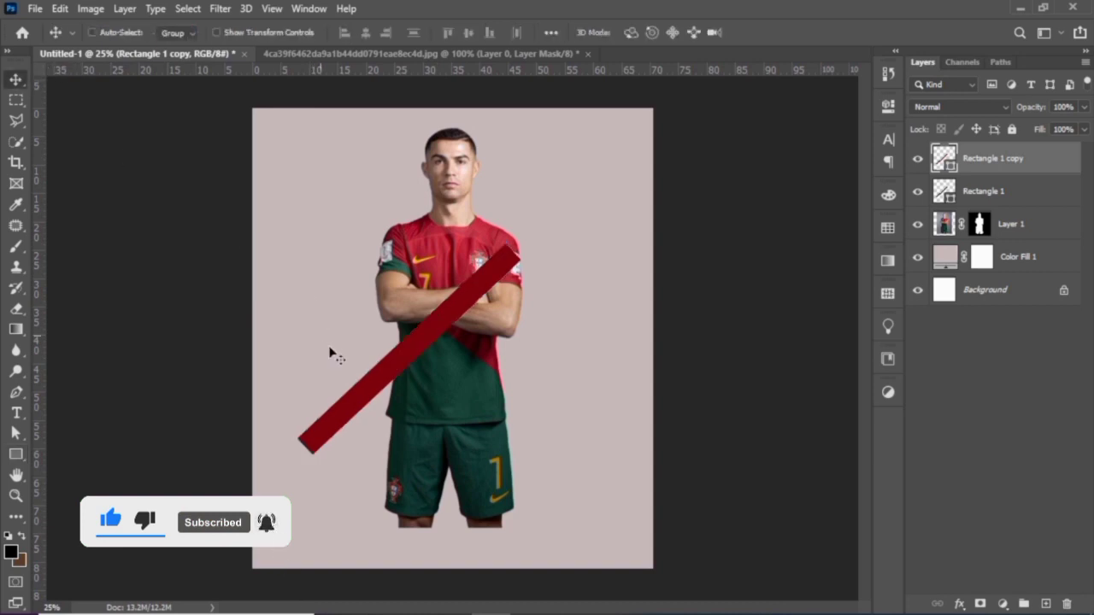
pyautogui.moveTo(421, 338); pyautogui.dragTo(450, 345)
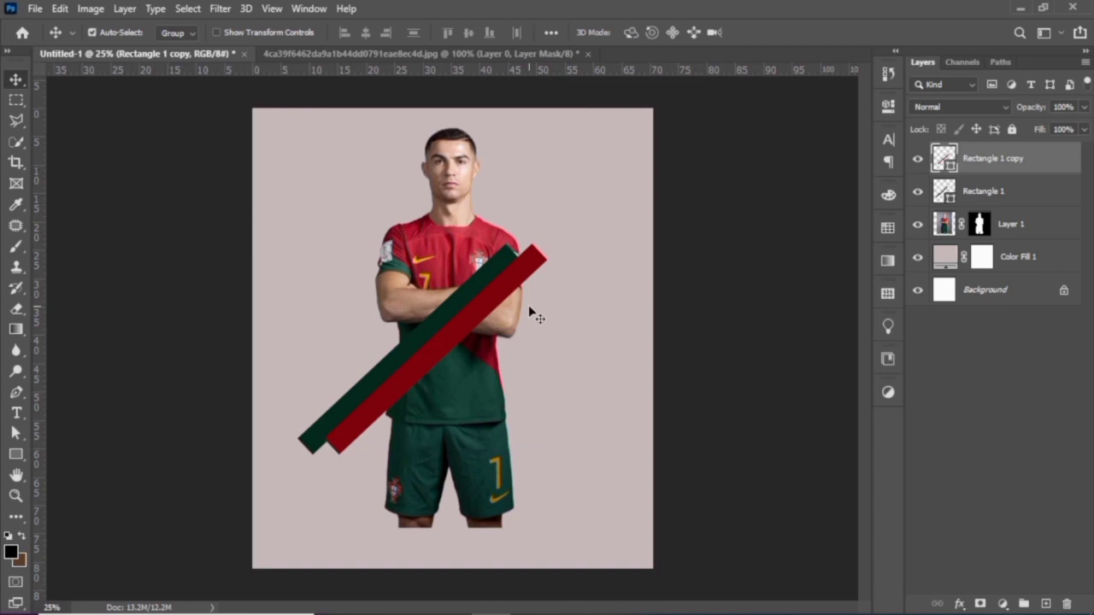
# Duplicate the green bar and place the copy along the lower-right edge of the red bar.
pyautogui.hotkey('ctrl', 'j')
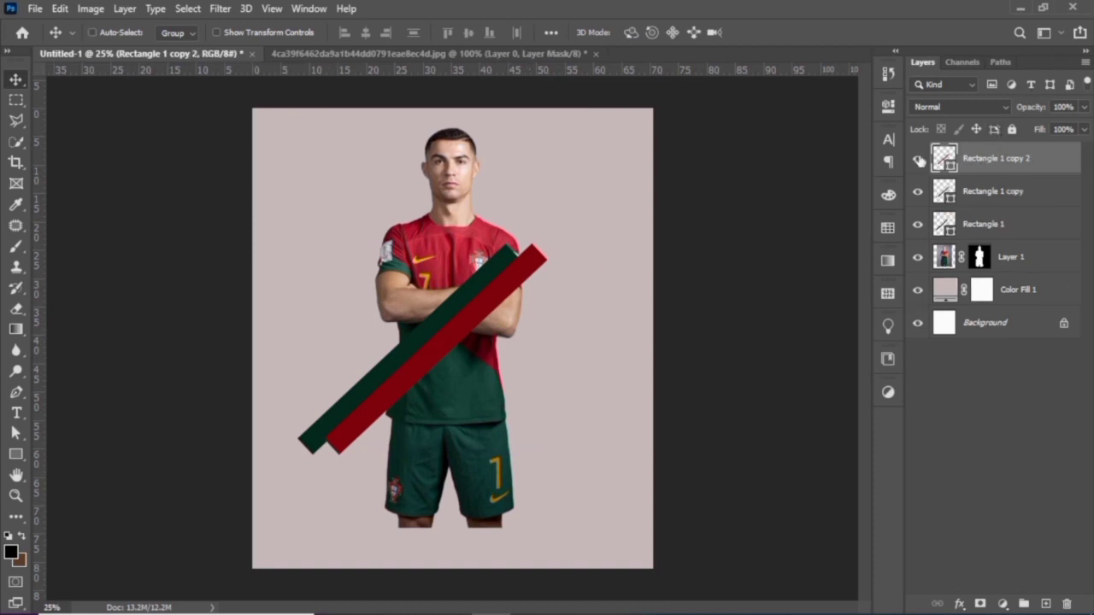
pyautogui.press('Delete')
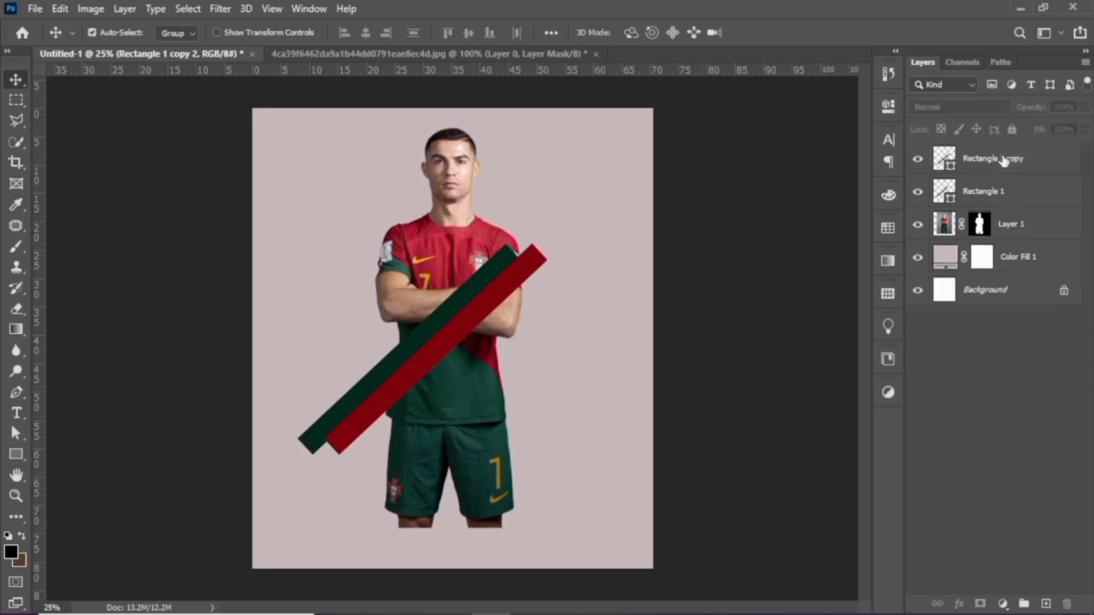
pyautogui.click(1018, 201)
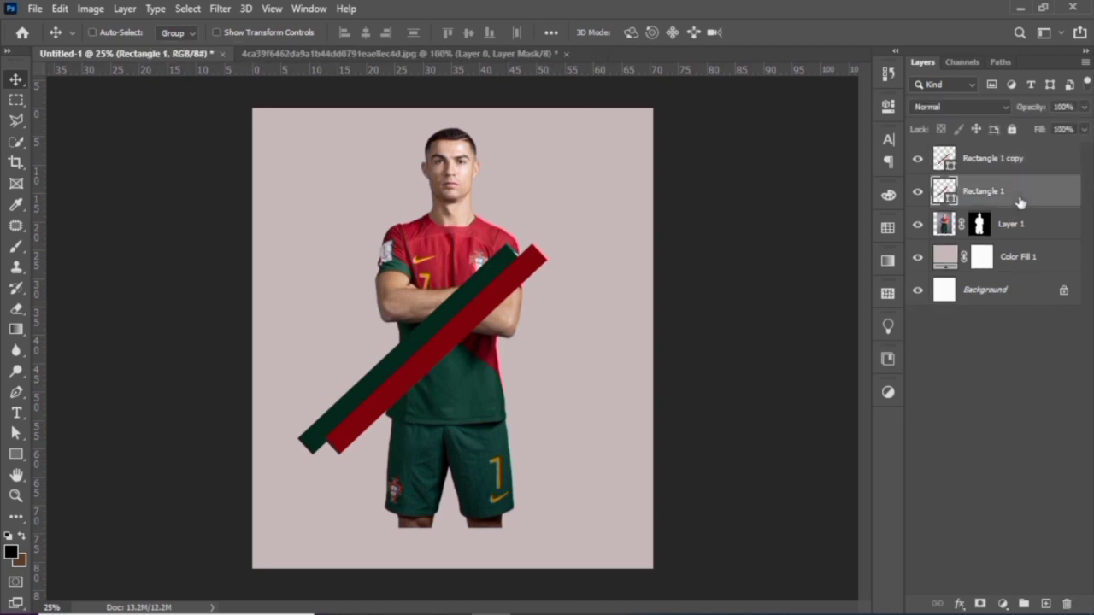
pyautogui.hotkey('ctrl', 'j')
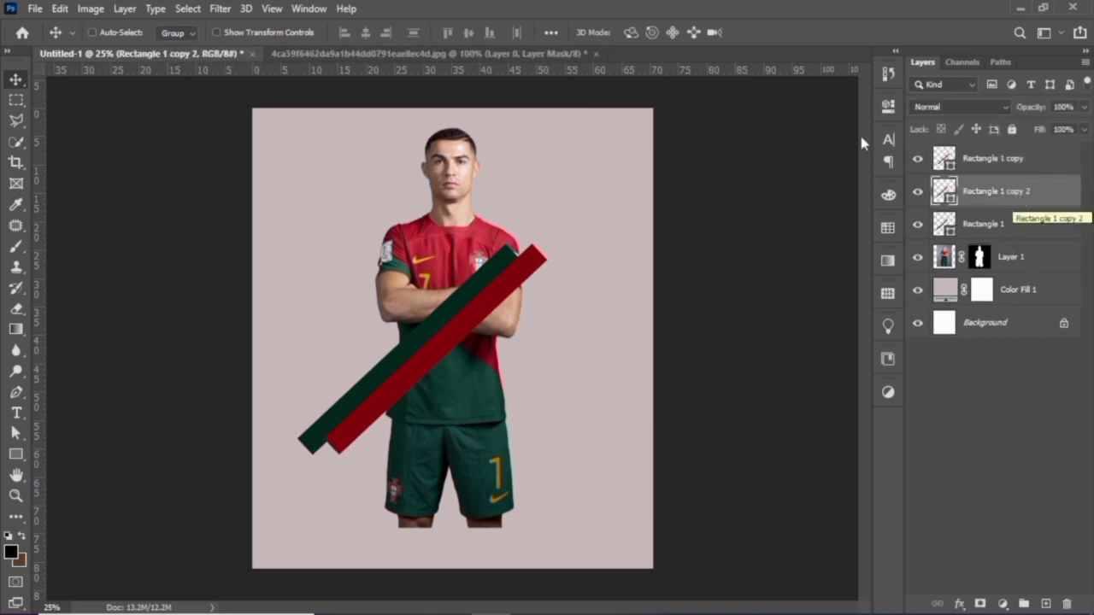
pyautogui.moveTo(447, 313); pyautogui.dragTo(499, 322)
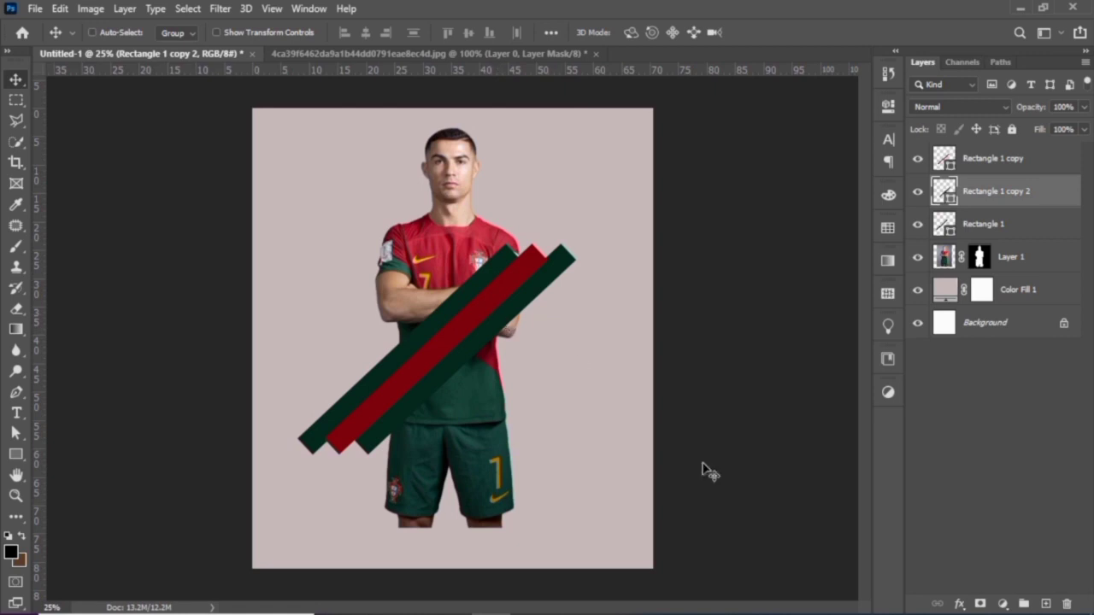
# Group the three diagonal bar layers and name the group "shape 1".
pyautogui.press('ctrl')
pyautogui.keyDown('ctrl'); pyautogui.click(989, 227); pyautogui.keyUp('ctrl')
pyautogui.keyDown('ctrl'); pyautogui.click(1004, 161); pyautogui.keyUp('ctrl')
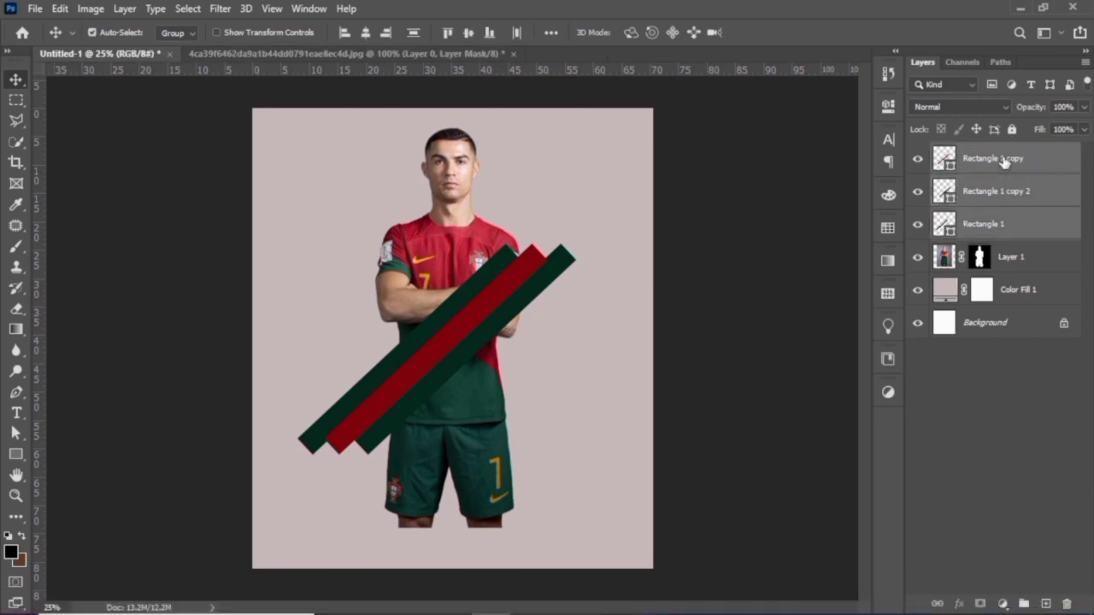
pyautogui.hotkey('ctrl', 'g')
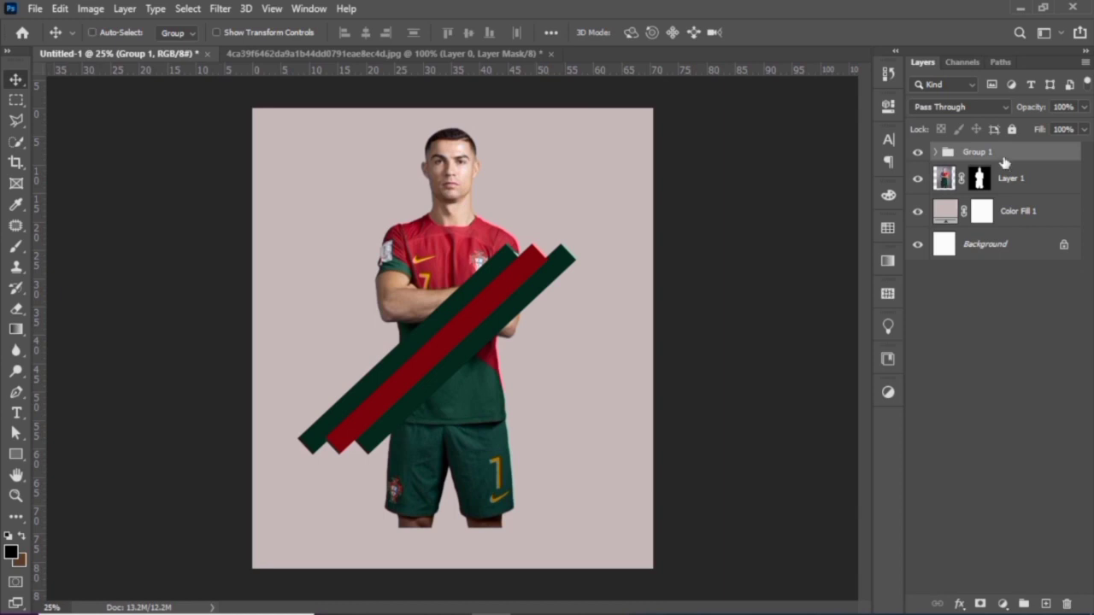
pyautogui.doubleClick(985, 152)
pyautogui.write('sha')
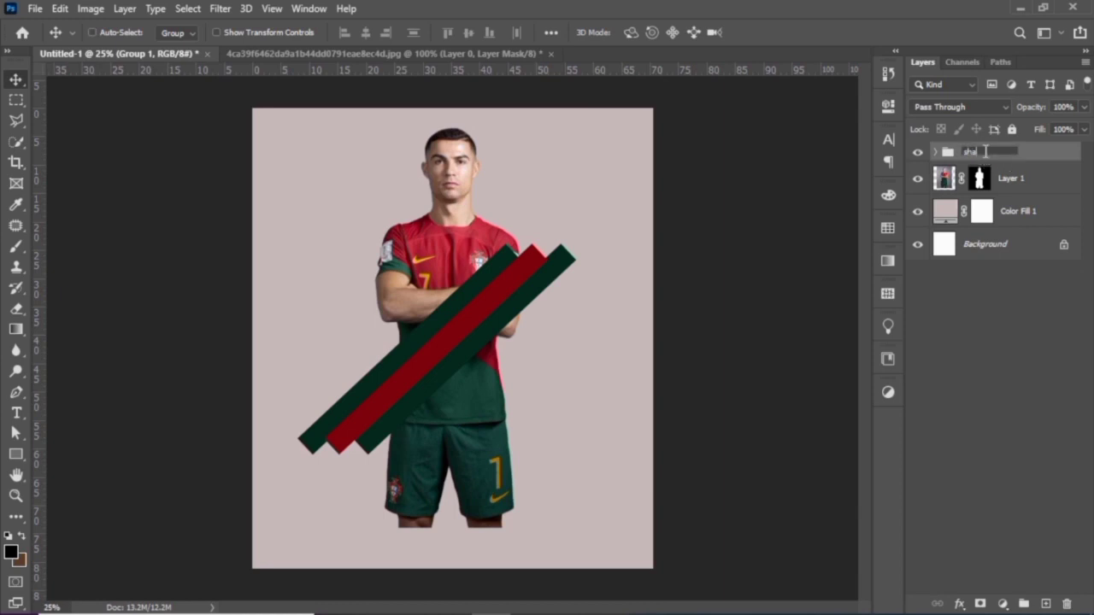
pyautogui.write('pe 1')
pyautogui.press('Return')
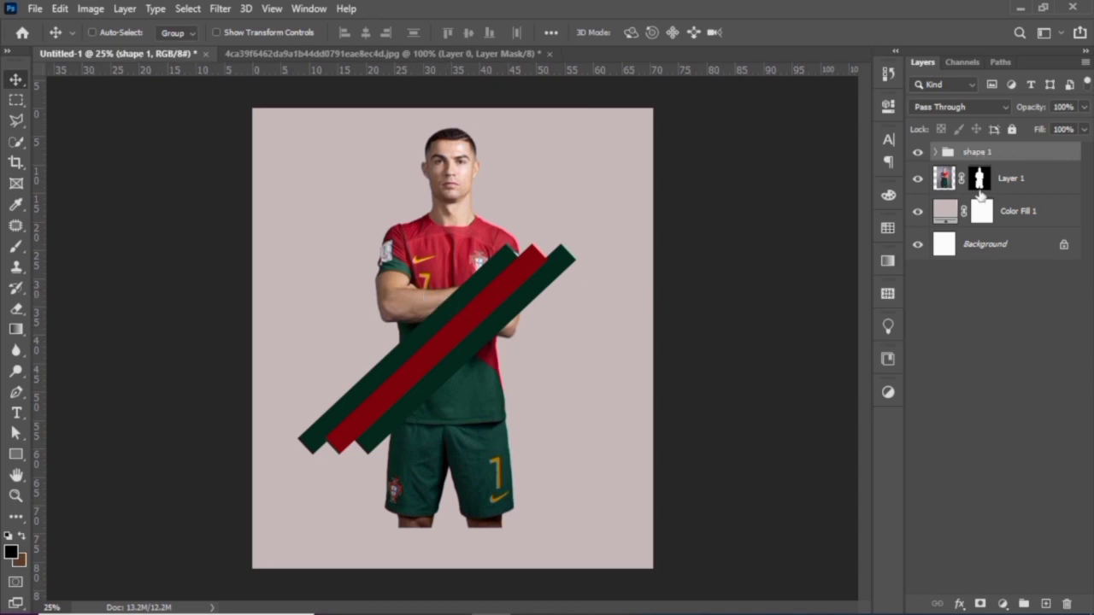
pyautogui.moveTo(1020, 181); pyautogui.dragTo(1024, 155)
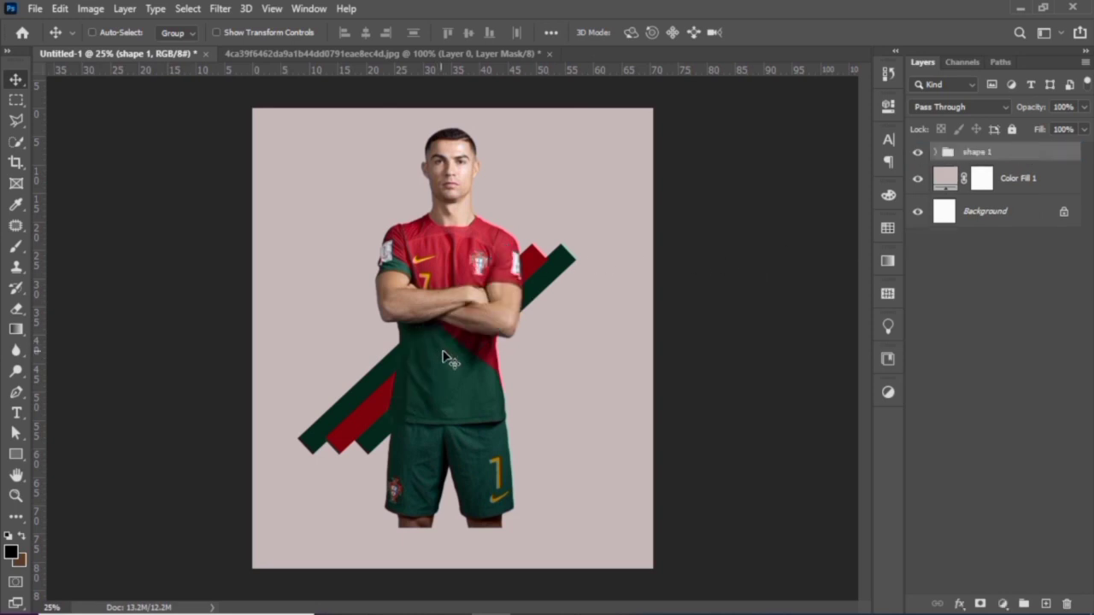
pyautogui.moveTo(438, 357); pyautogui.dragTo(443, 359)
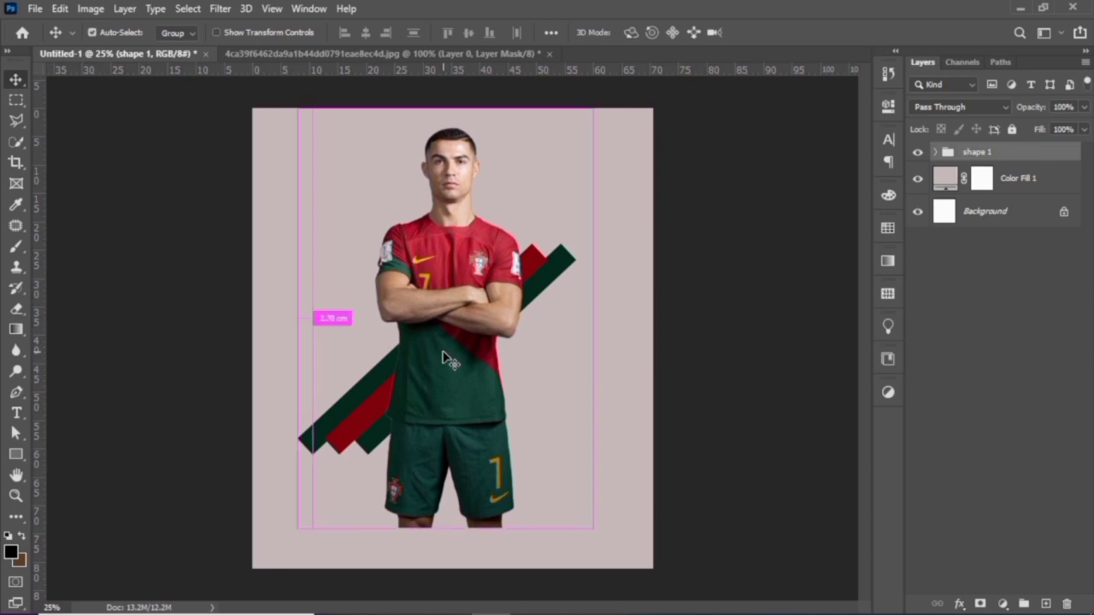
pyautogui.hotkey('ctrl', 'z')
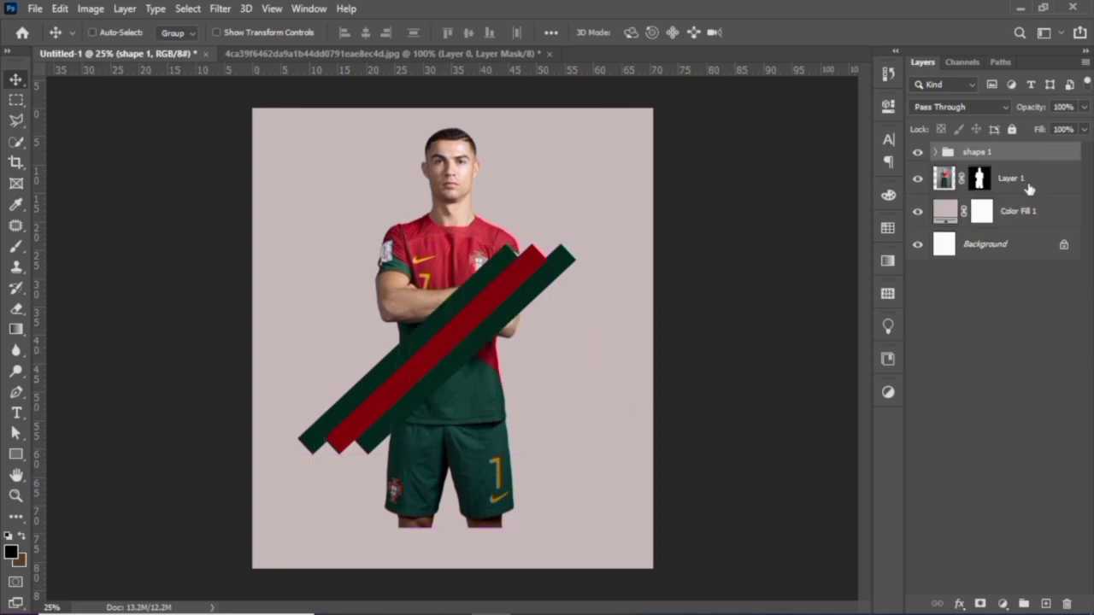
# Place the shape 1 group below the footballer layer and shift it slightly down and left to centre it on the canvas.
pyautogui.click(1027, 187)
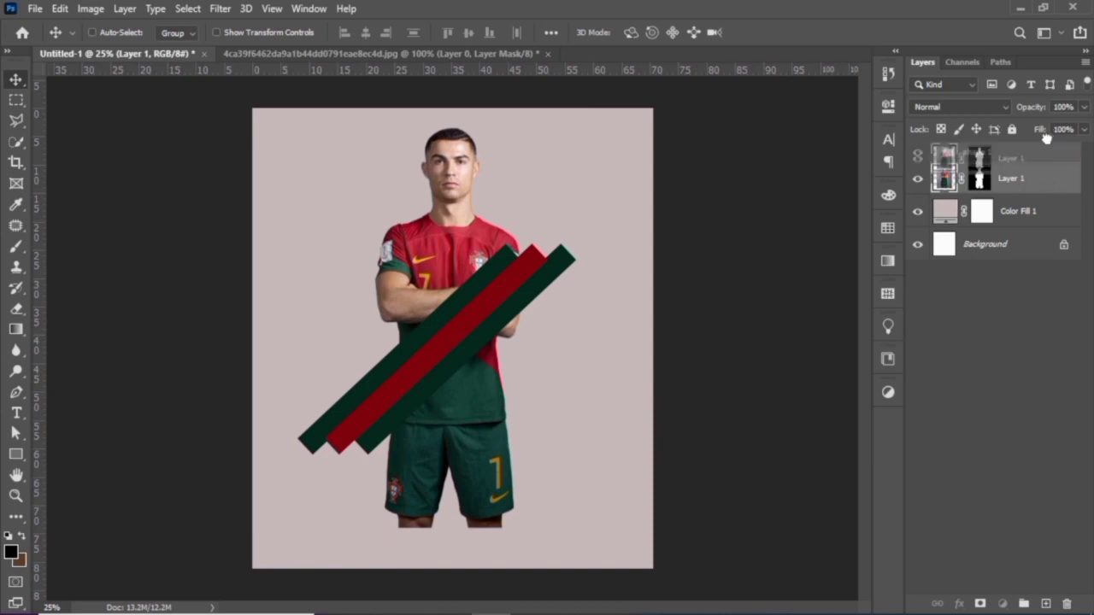
pyautogui.moveTo(1047, 152); pyautogui.dragTo(1048, 182)
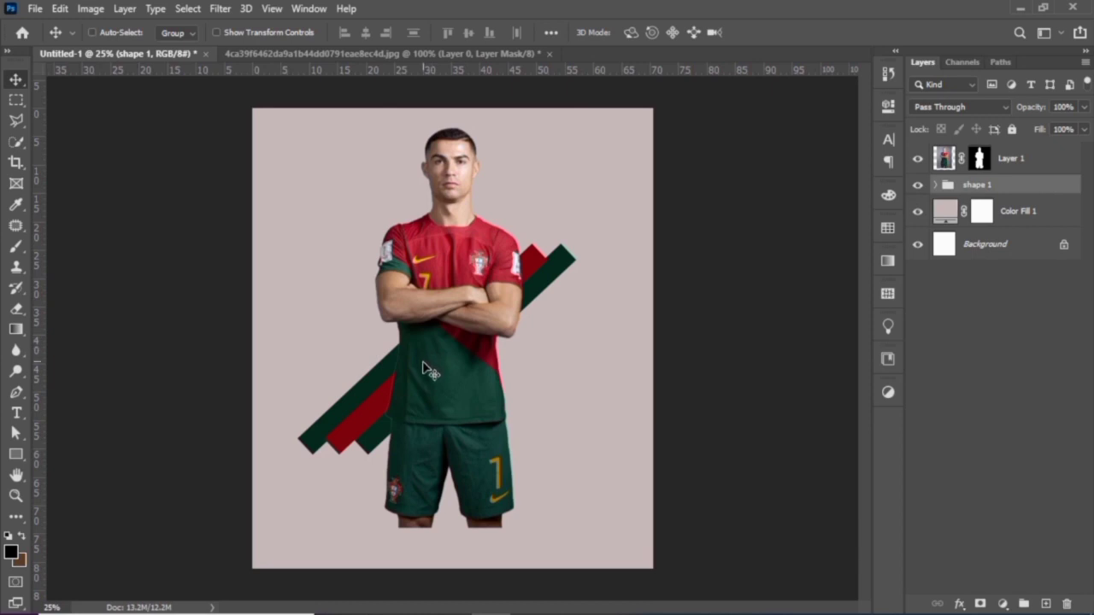
pyautogui.moveTo(430, 367)
pyautogui.mouseDown()
pyautogui.moveTo(417, 361)
pyautogui.moveTo(414, 376)
pyautogui.mouseUp()
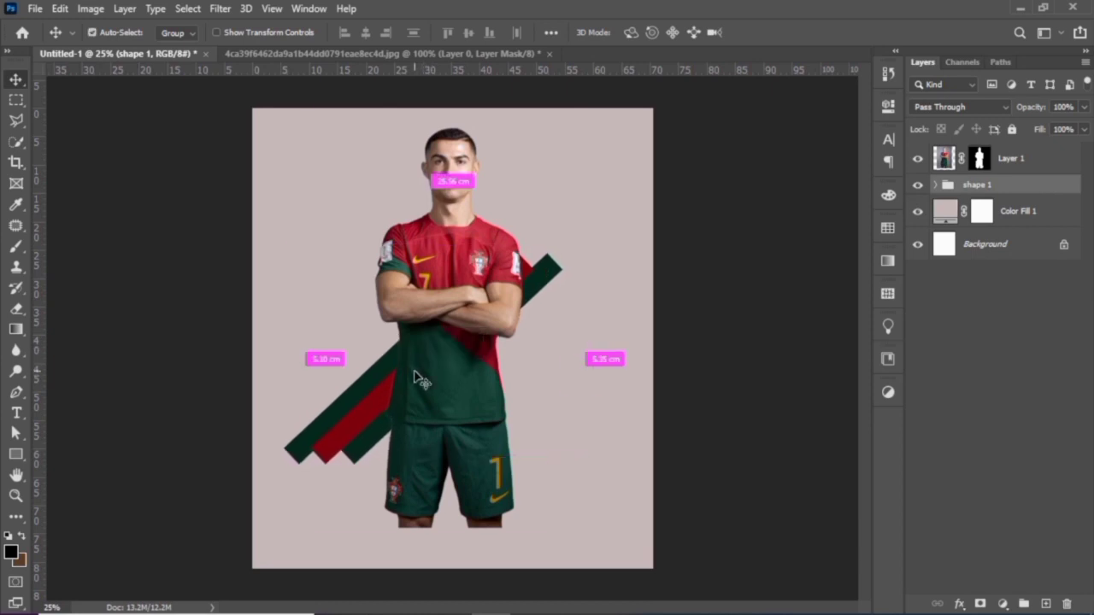
# Duplicate the shape 1 group above the footballer layer and offset the copy down and right across the shorts.
pyautogui.keyDown('alt'); pyautogui.click(419, 381); pyautogui.keyUp('alt')
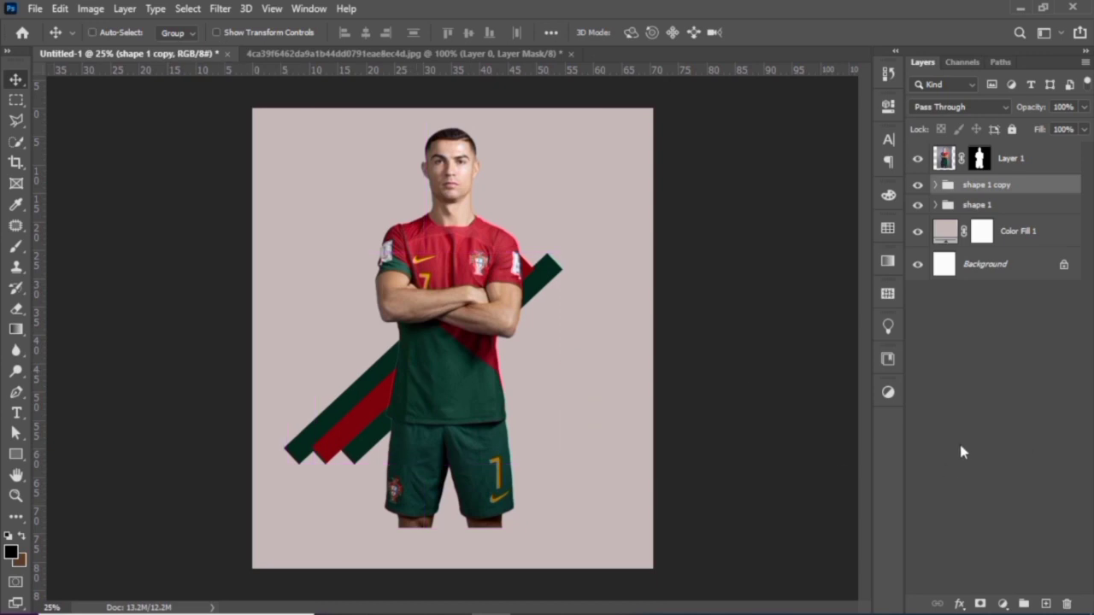
pyautogui.moveTo(1036, 186); pyautogui.dragTo(1046, 154)
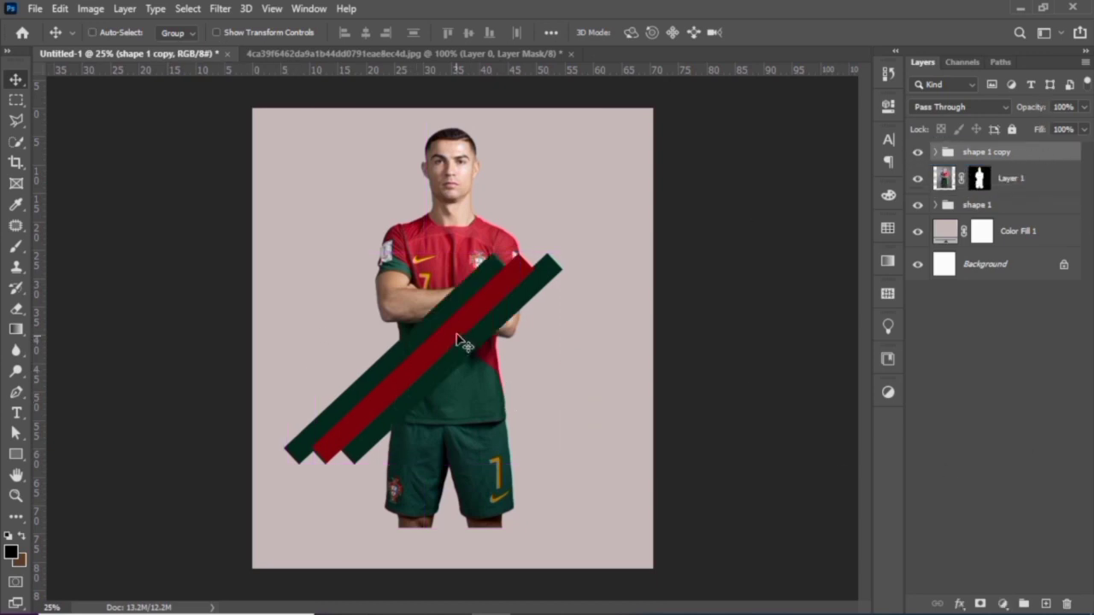
pyautogui.moveTo(462, 350); pyautogui.dragTo(518, 384)
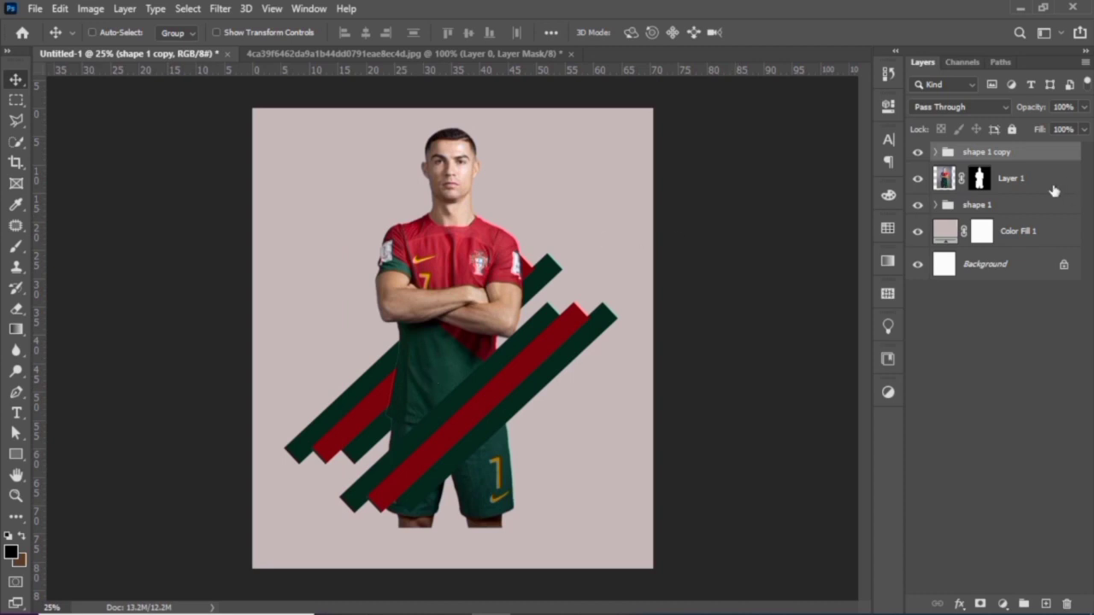
# Add a second layer mask to the footballer layer and erase the shorts and legs below the front stripes with a 175 px Eraser.
pyautogui.click(1005, 188)
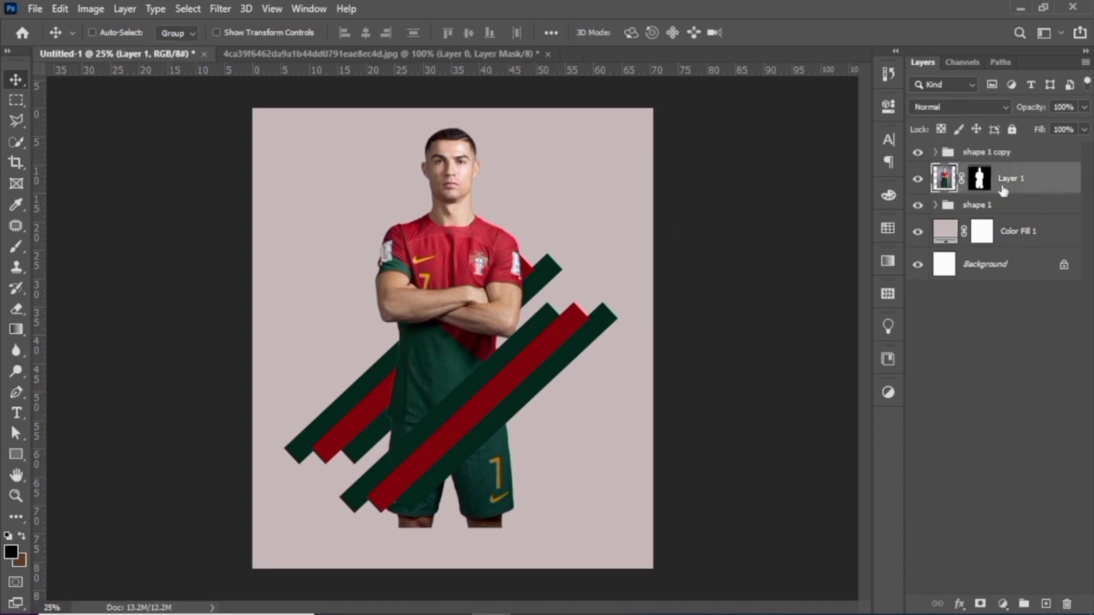
pyautogui.click(980, 603)
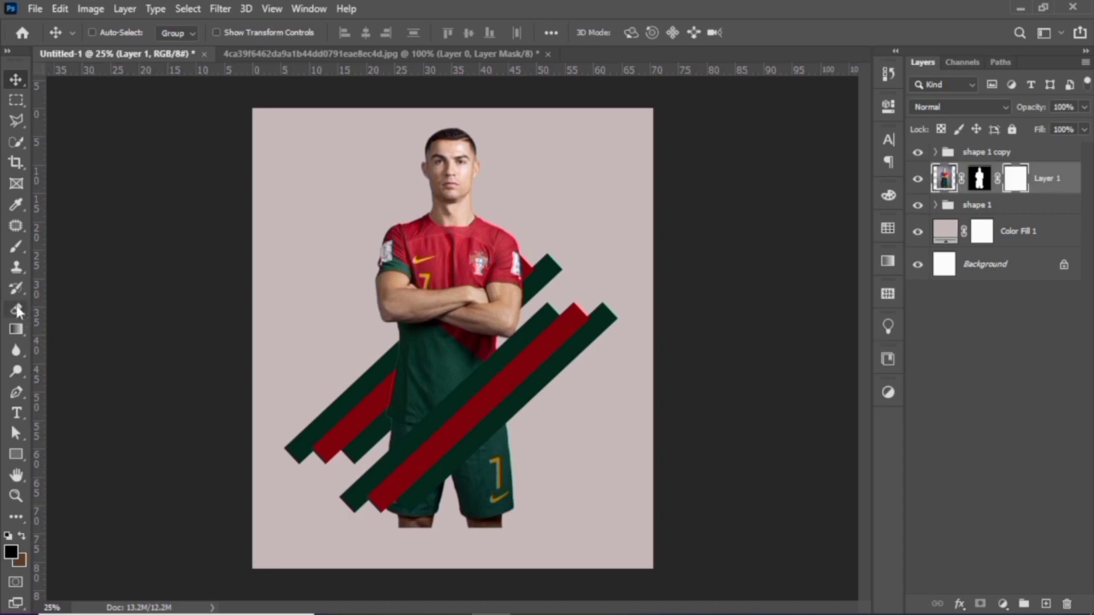
pyautogui.click(15, 308)
pyautogui.click(116, 34)
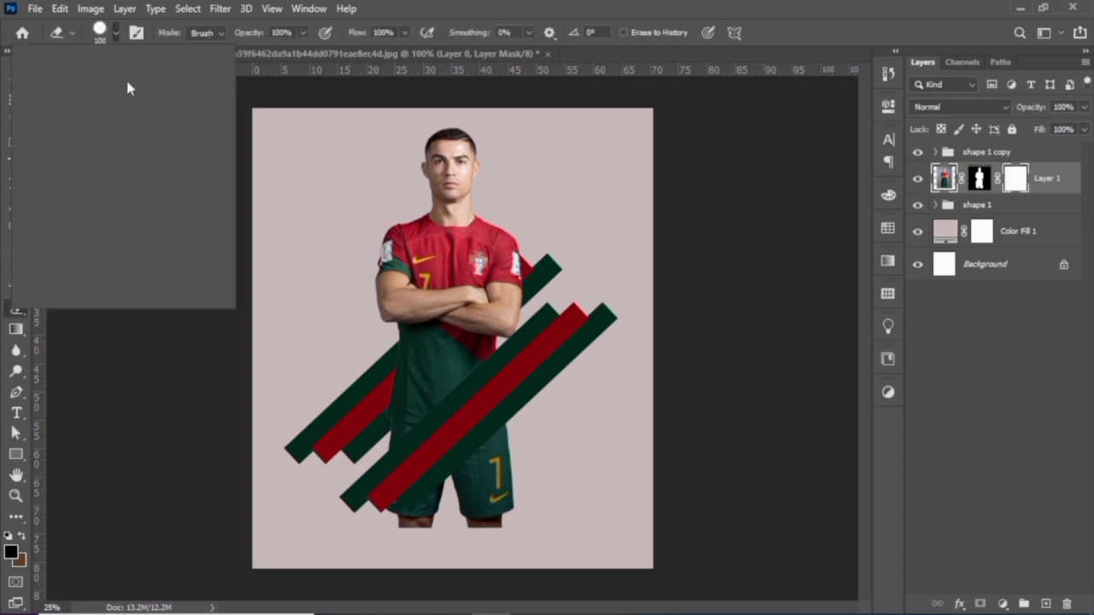
pyautogui.click(113, 35)
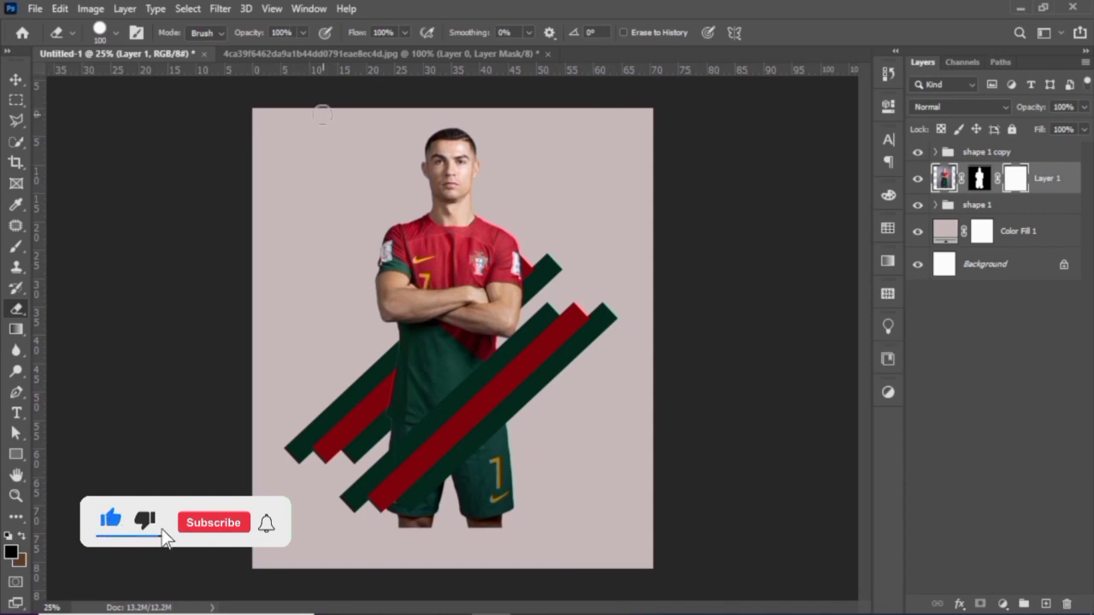
pyautogui.press(']')
pyautogui.press(']')
pyautogui.press(']')
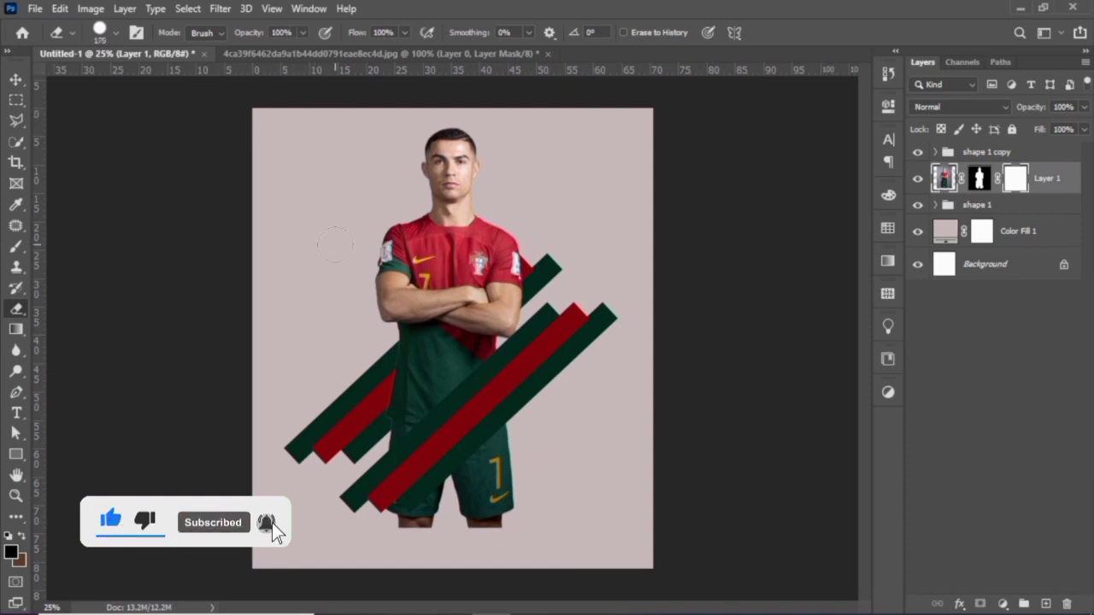
pyautogui.moveTo(404, 523)
pyautogui.mouseDown()
pyautogui.moveTo(453, 513)
pyautogui.moveTo(397, 531)
pyautogui.moveTo(420, 508)
pyautogui.moveTo(394, 517)
pyautogui.moveTo(494, 466)
pyautogui.moveTo(507, 446)
pyautogui.moveTo(473, 459)
pyautogui.moveTo(468, 472)
pyautogui.moveTo(497, 434)
pyautogui.moveTo(498, 502)
pyautogui.moveTo(486, 526)
pyautogui.moveTo(486, 489)
pyautogui.mouseUp()
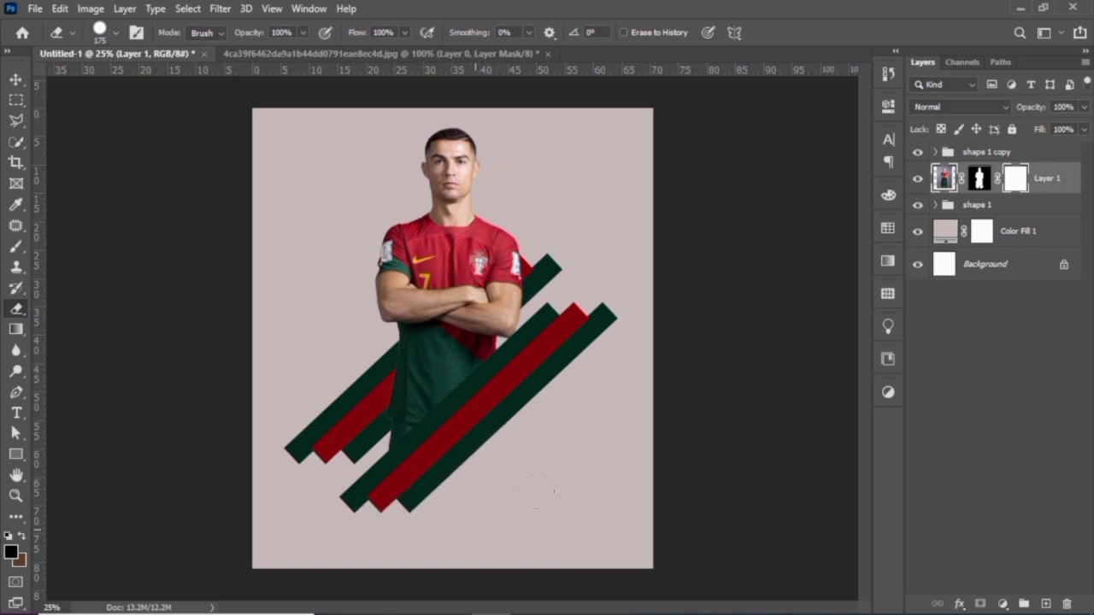
# Add a layer mask to the shape 1 group and erase its stripe ends beside the footballer's shoulder with the 175 px Eraser.
pyautogui.click(1019, 213)
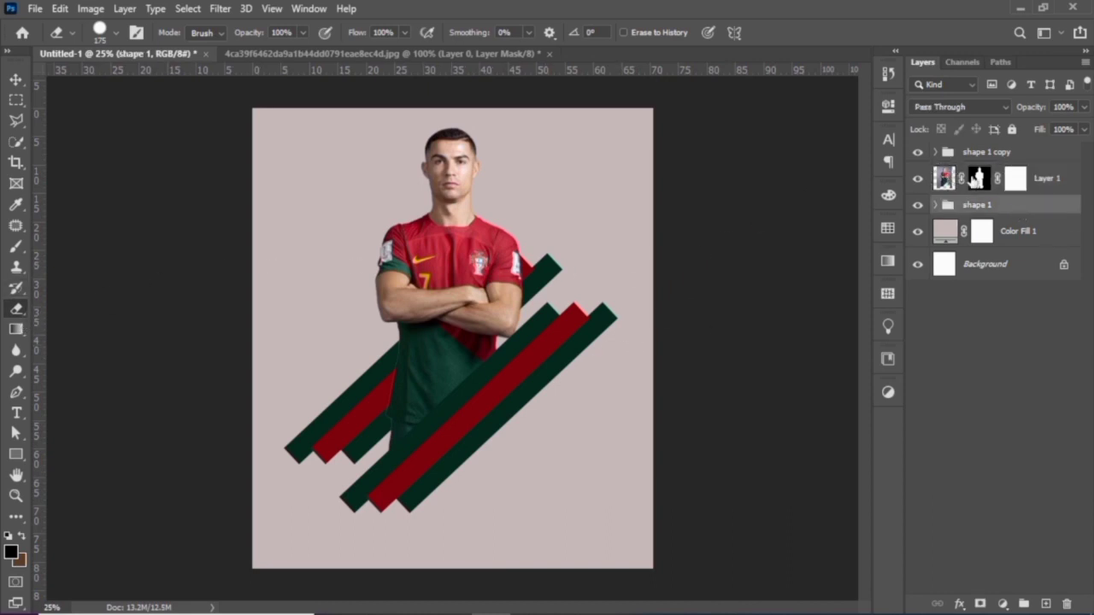
pyautogui.click(980, 603)
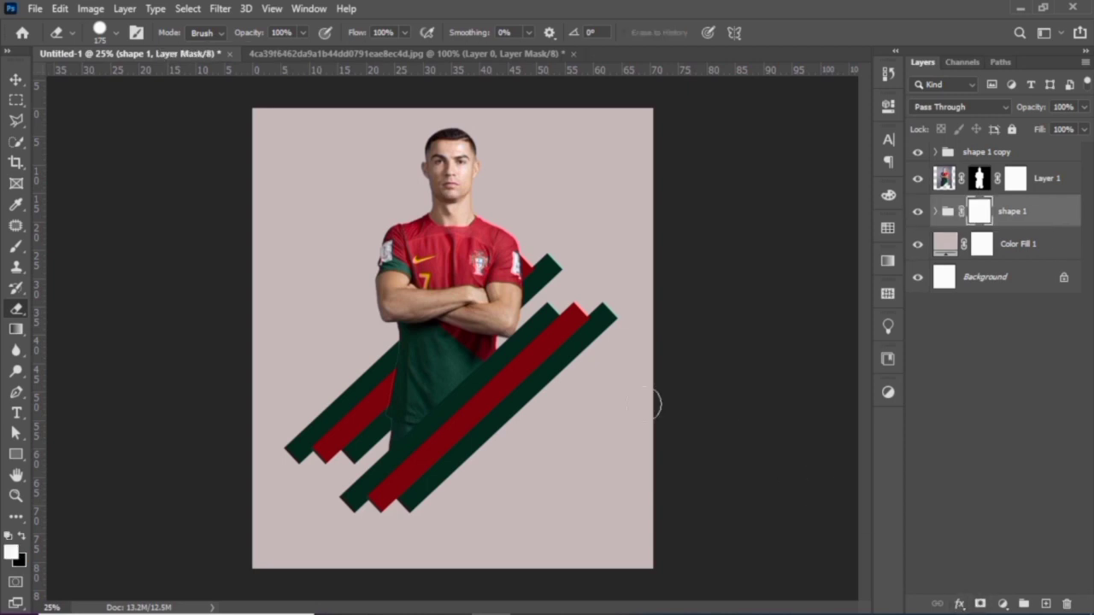
pyautogui.moveTo(538, 301); pyautogui.dragTo(547, 256)
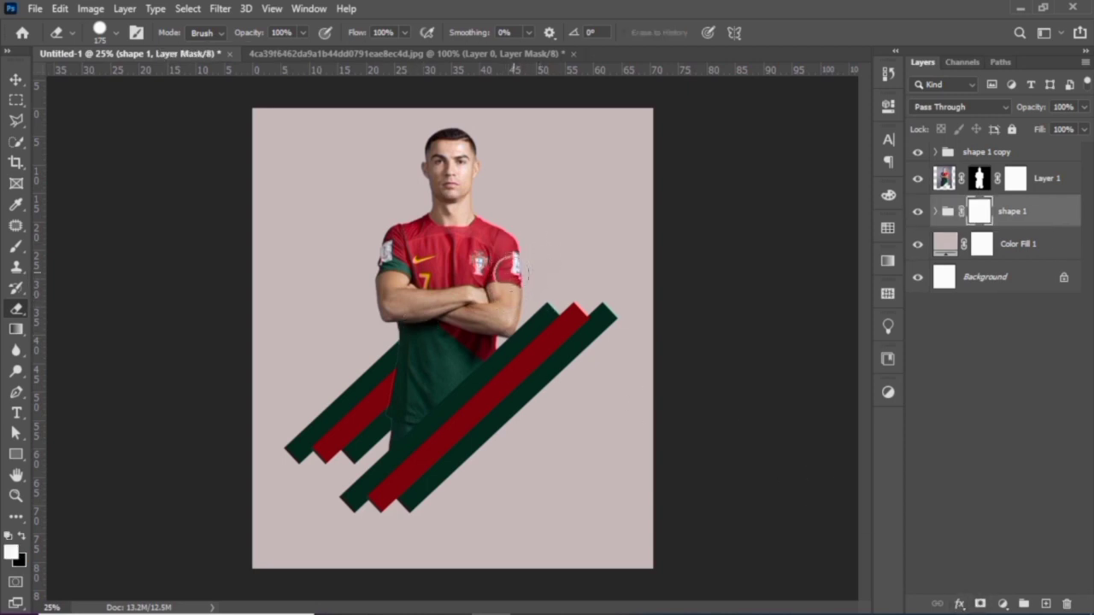
pyautogui.moveTo(506, 263); pyautogui.dragTo(530, 246)
pyautogui.press('Return')
# Add a Black & White adjustment above the footballer layer and clip it to that layer.
pyautogui.click(943, 178)
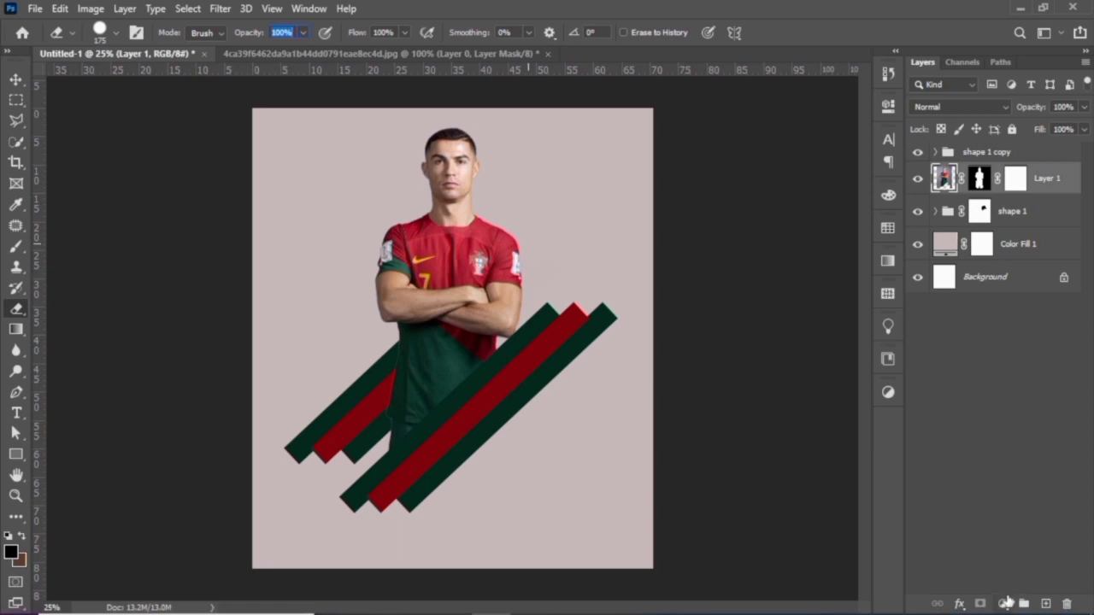
pyautogui.click(1003, 604)
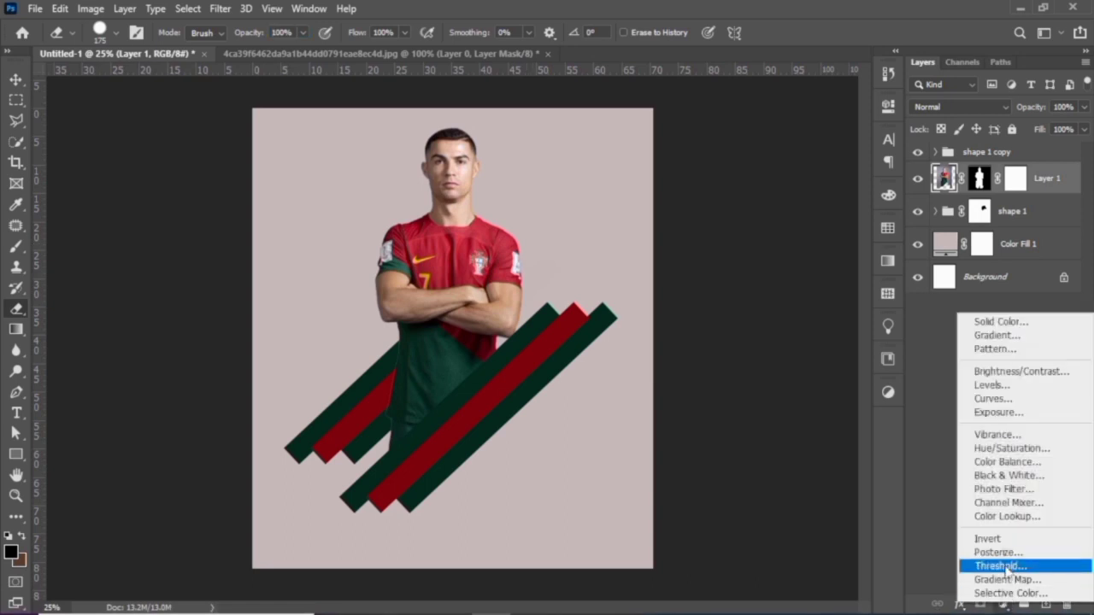
pyautogui.click(1029, 479)
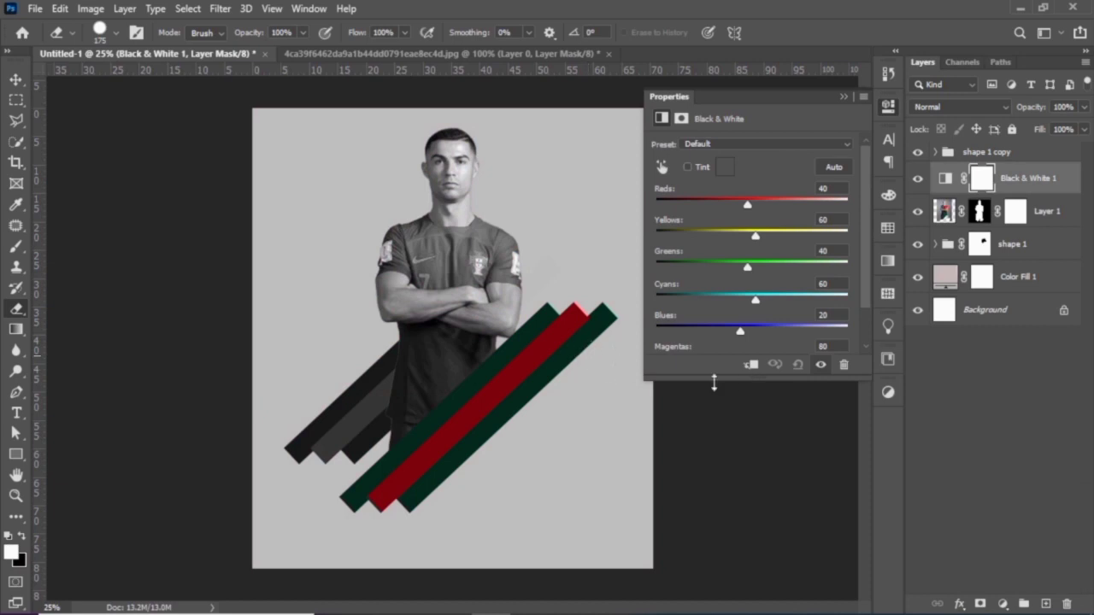
pyautogui.click(752, 366)
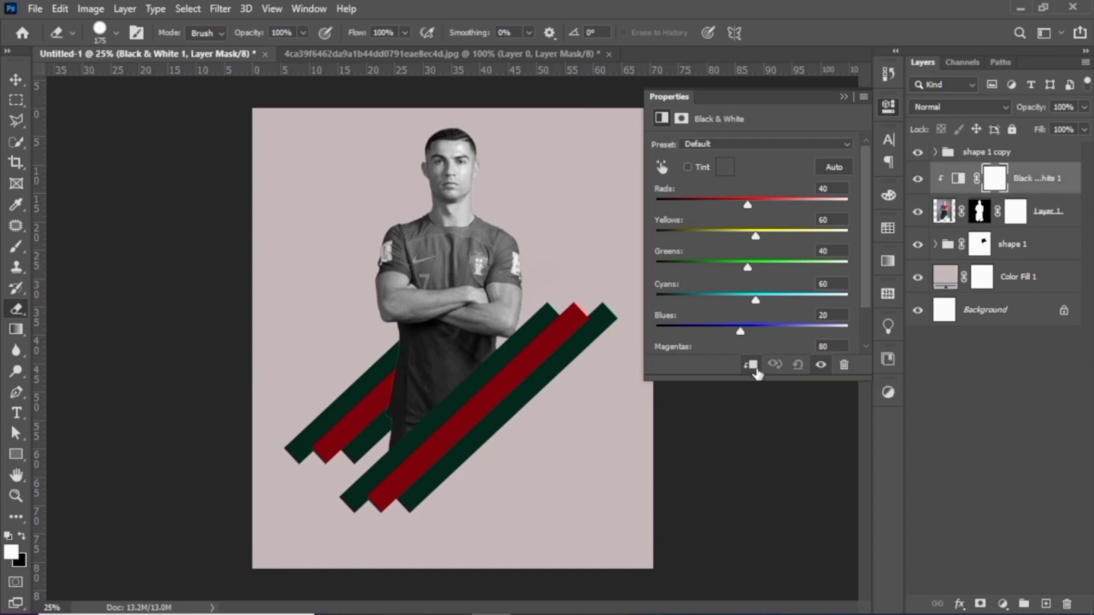
pyautogui.click(843, 97)
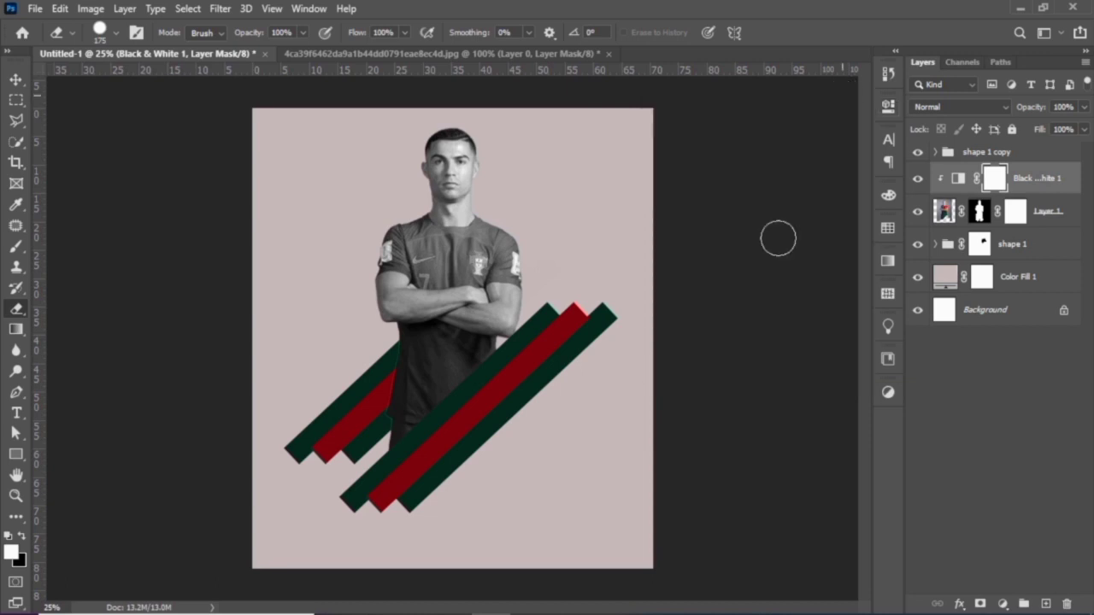
# Add a Levels adjustment clipped to the footballer layer, raising the black input level to 12 and slightly darkening the midtones.
pyautogui.click(885, 390)
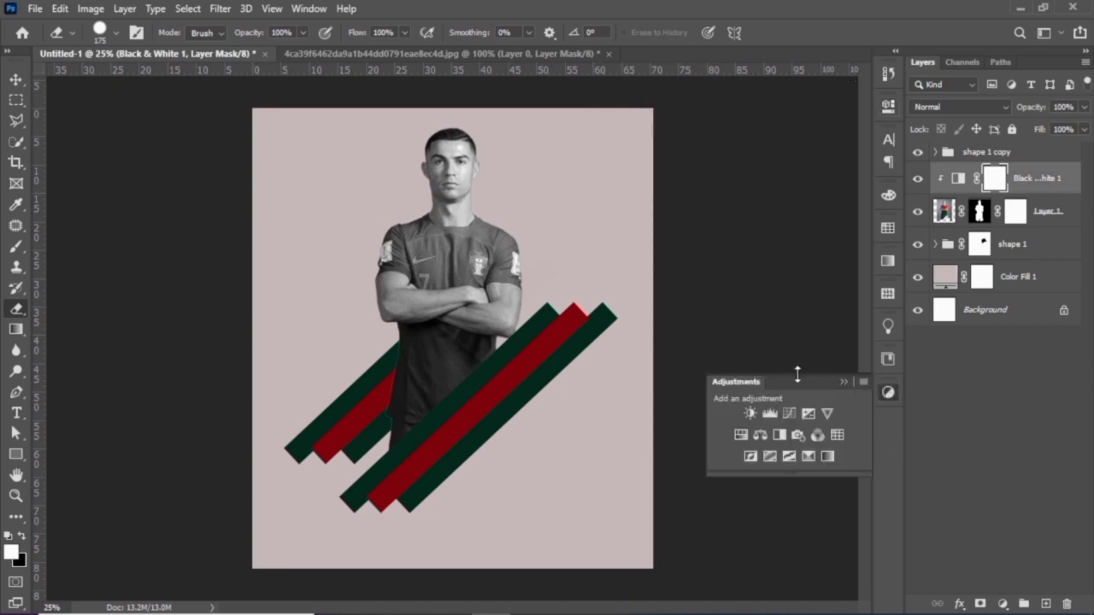
pyautogui.click(769, 416)
pyautogui.click(772, 418)
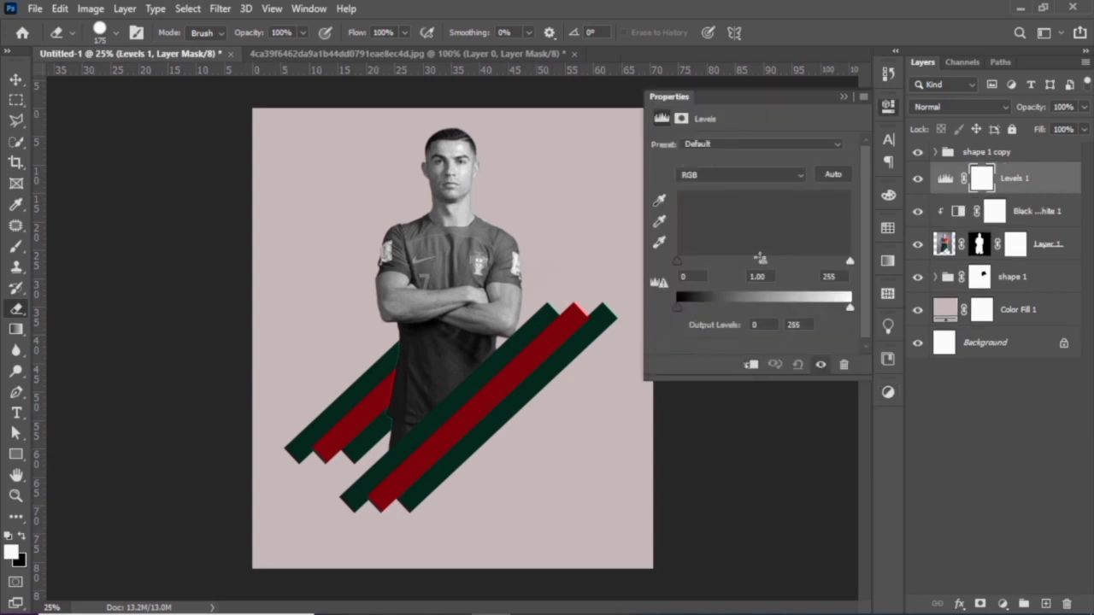
pyautogui.moveTo(766, 267)
pyautogui.mouseDown()
pyautogui.moveTo(778, 270)
pyautogui.moveTo(743, 264)
pyautogui.moveTo(775, 278)
pyautogui.mouseUp()
pyautogui.moveTo(848, 265)
pyautogui.mouseDown()
pyautogui.moveTo(835, 272)
pyautogui.moveTo(850, 268)
pyautogui.mouseUp()
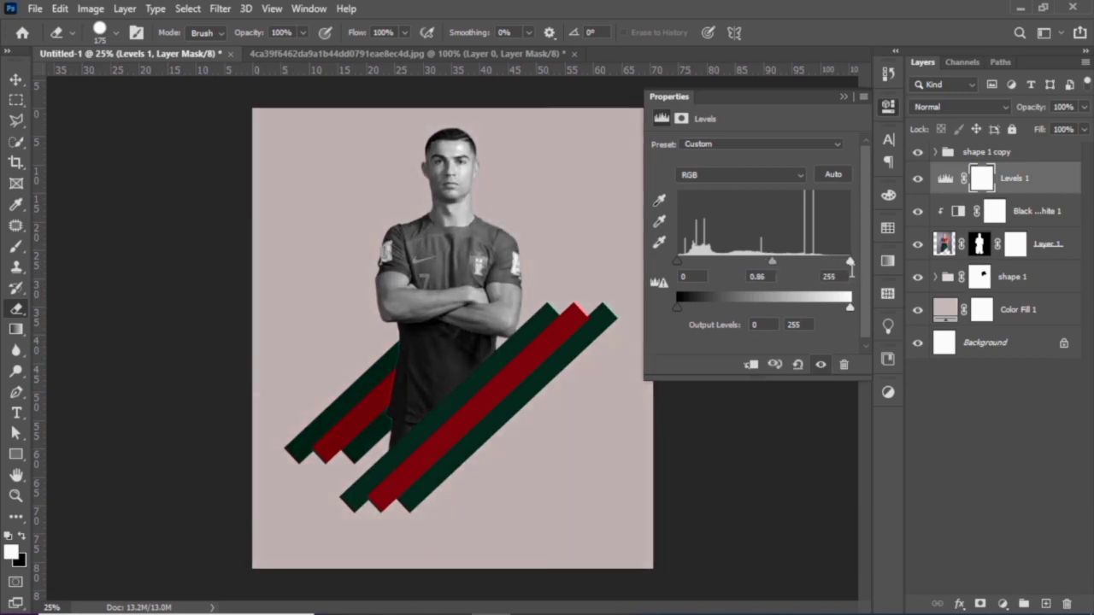
pyautogui.moveTo(682, 270); pyautogui.dragTo(687, 270)
pyautogui.click(751, 364)
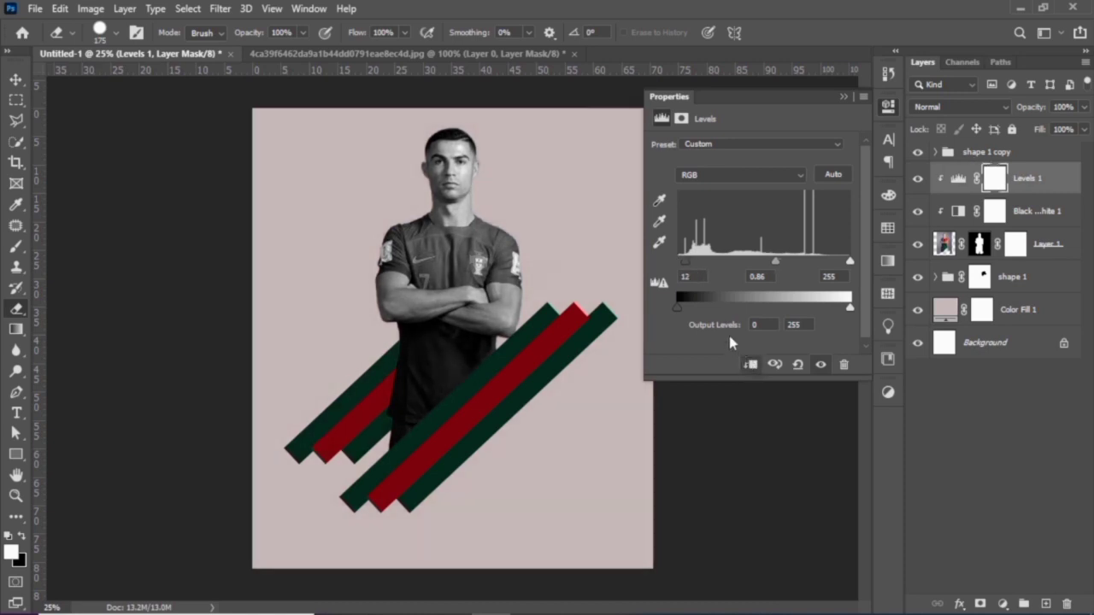
pyautogui.moveTo(779, 270); pyautogui.dragTo(776, 278)
pyautogui.click(846, 96)
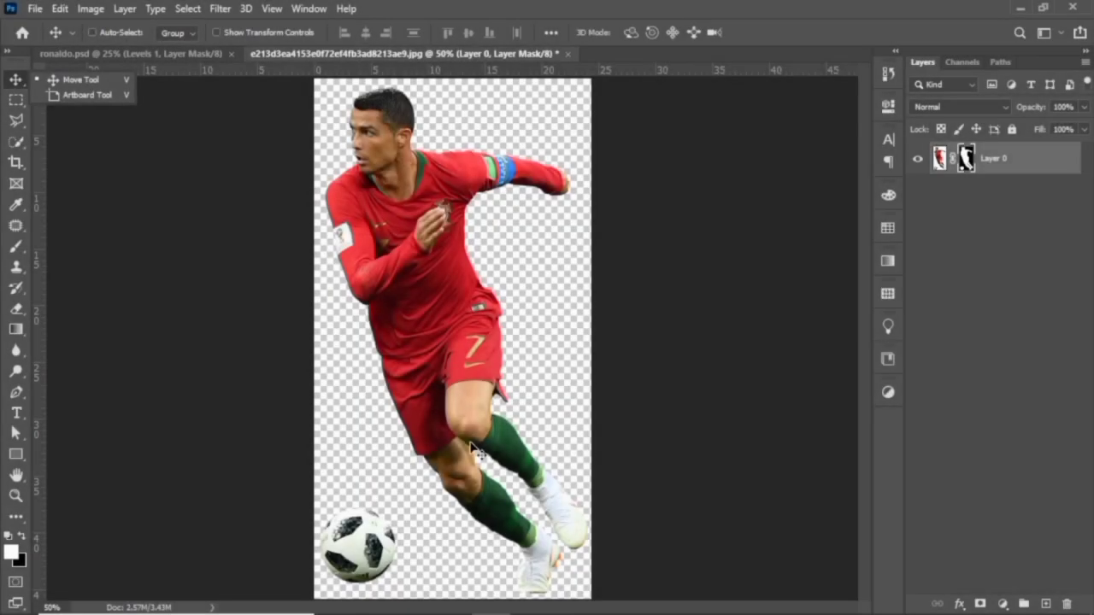
# Bring the cut-out running footballer into the poster document and place its layer above the shape 1 copy group.
pyautogui.moveTo(476, 452); pyautogui.dragTo(536, 383)
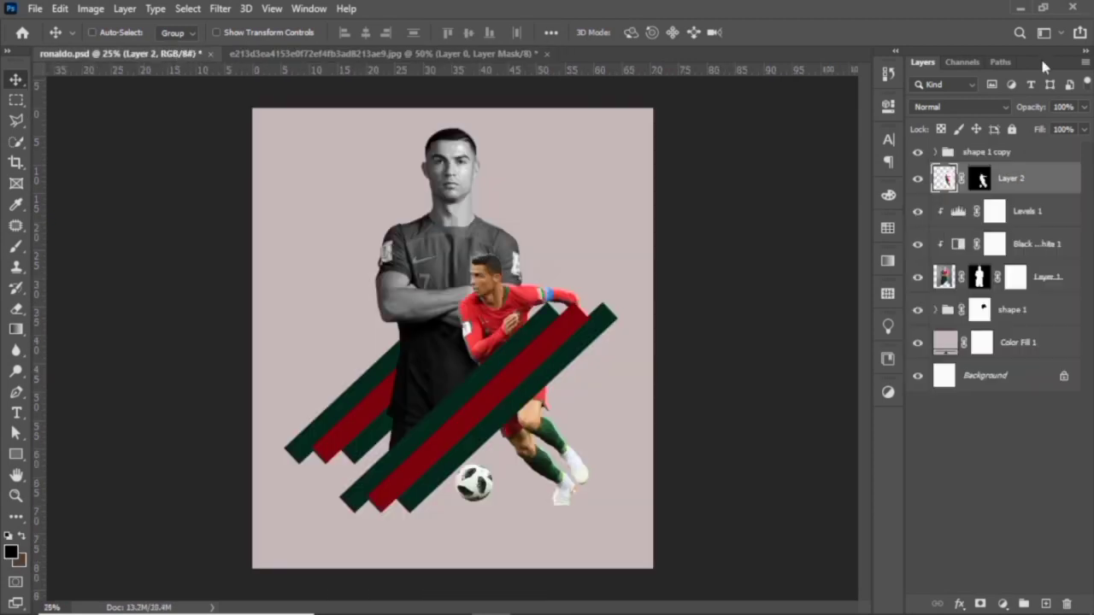
pyautogui.moveTo(1046, 188); pyautogui.dragTo(1046, 157)
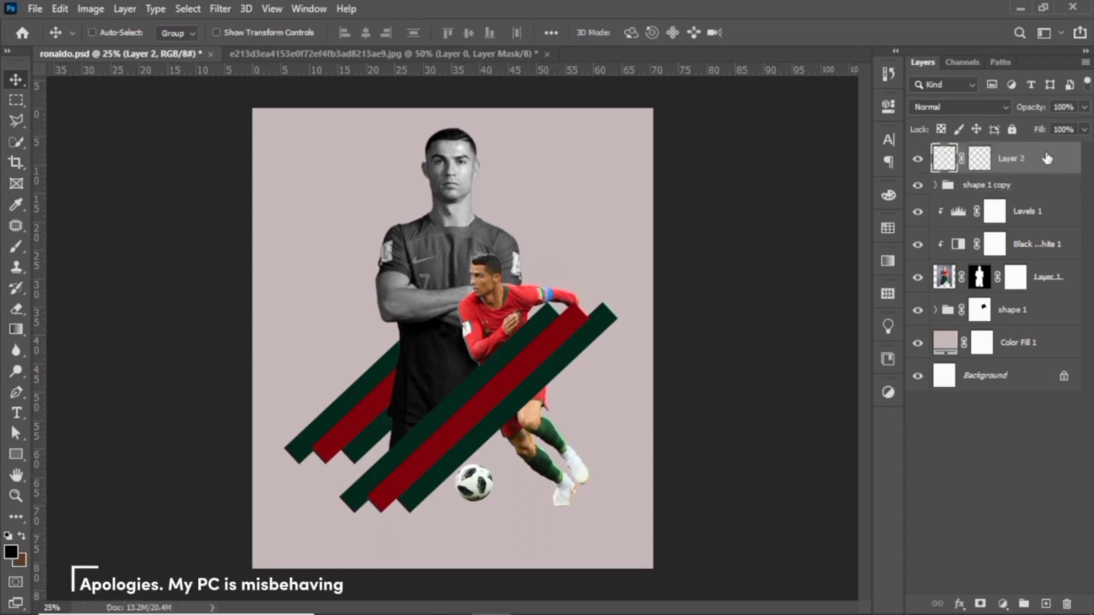
pyautogui.press('ctrl')
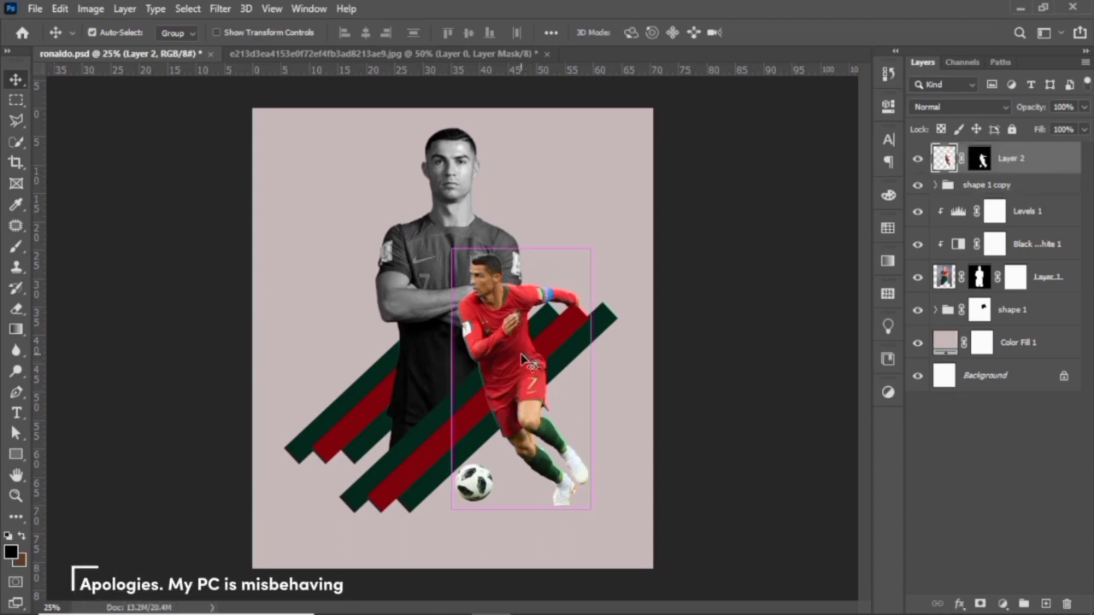
# Scale the running footballer to 106.80%, flip him horizontally and position him over the front stripes in the poster's lower half.
pyautogui.hotkey('ctrl', 't')
pyautogui.moveTo(452, 250); pyautogui.dragTo(466, 276)
pyautogui.moveTo(502, 296); pyautogui.dragTo(399, 258)
pyautogui.rightClick(460, 345)
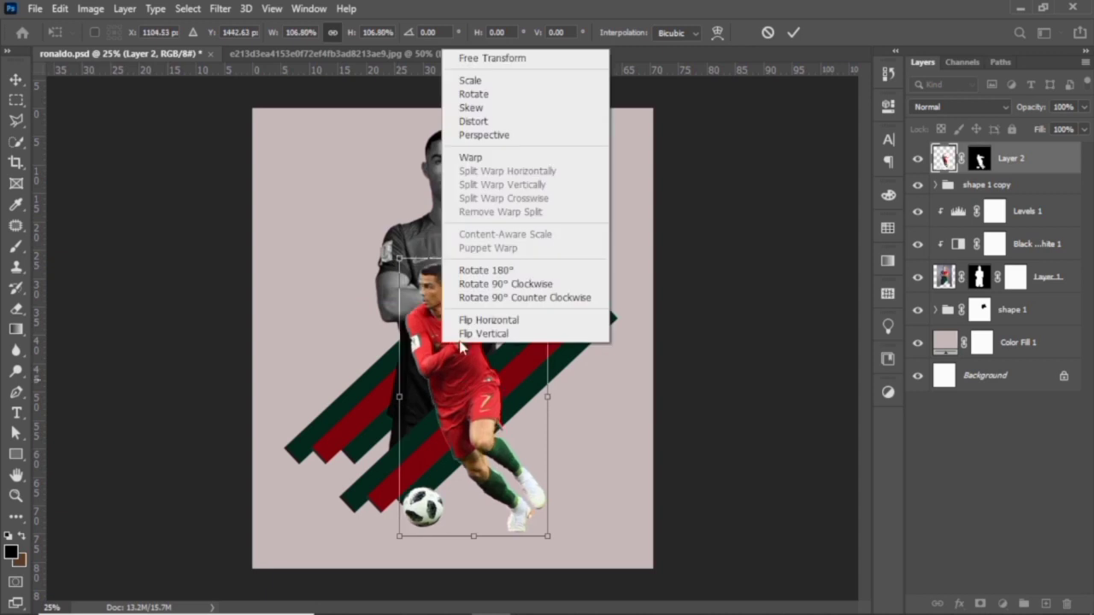
pyautogui.click(488, 319)
pyautogui.moveTo(506, 390); pyautogui.dragTo(543, 393)
pyautogui.press('Return')
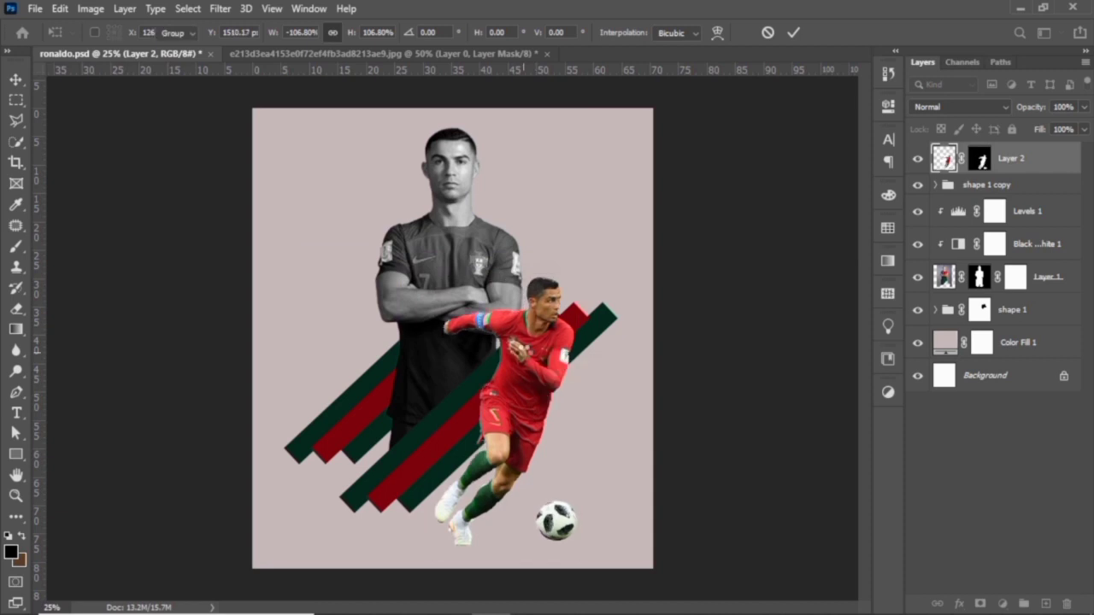
# On a new layer below the running footballer, paint black shadows under his foot and the ball with a flattened soft 500 px brush.
pyautogui.hotkey('alt', '[')
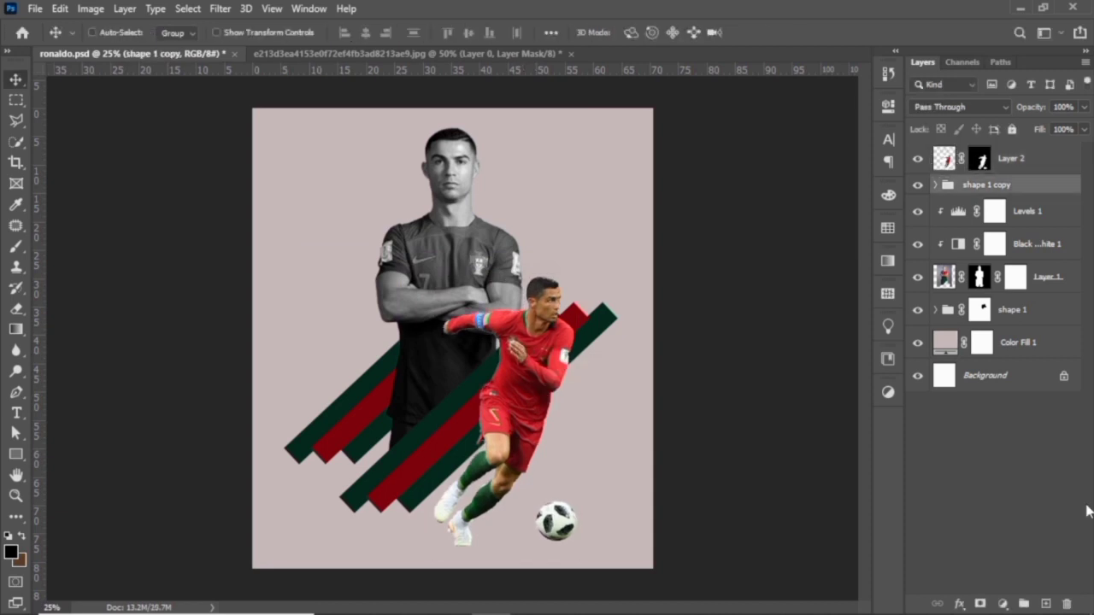
pyautogui.hotkey('ctrl', 'shift', 'alt', 'n')
pyautogui.click(17, 246)
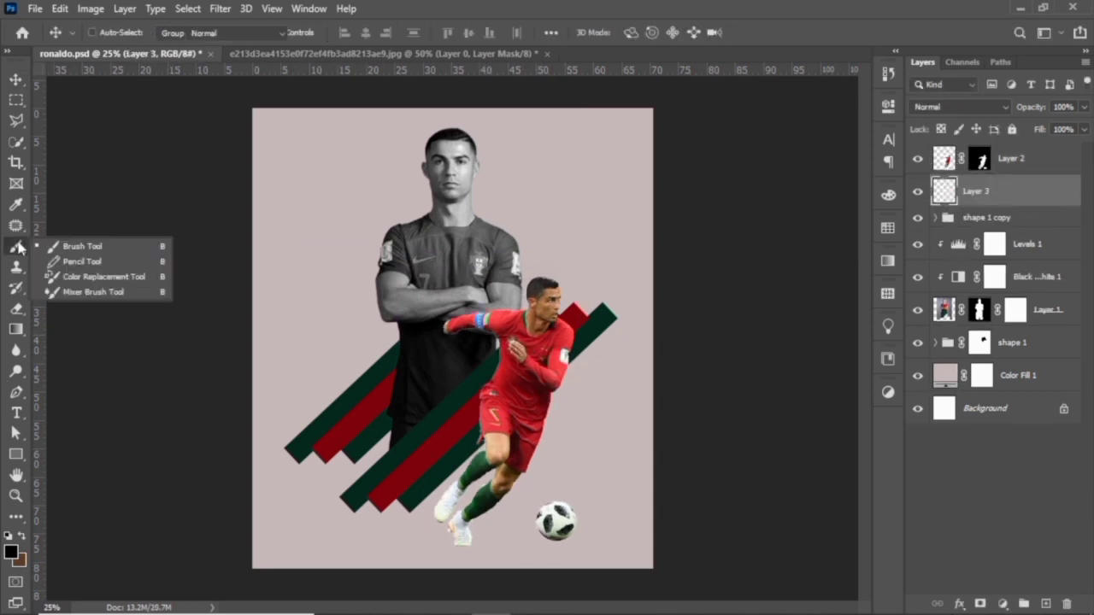
pyautogui.click(82, 246)
pyautogui.click(116, 32)
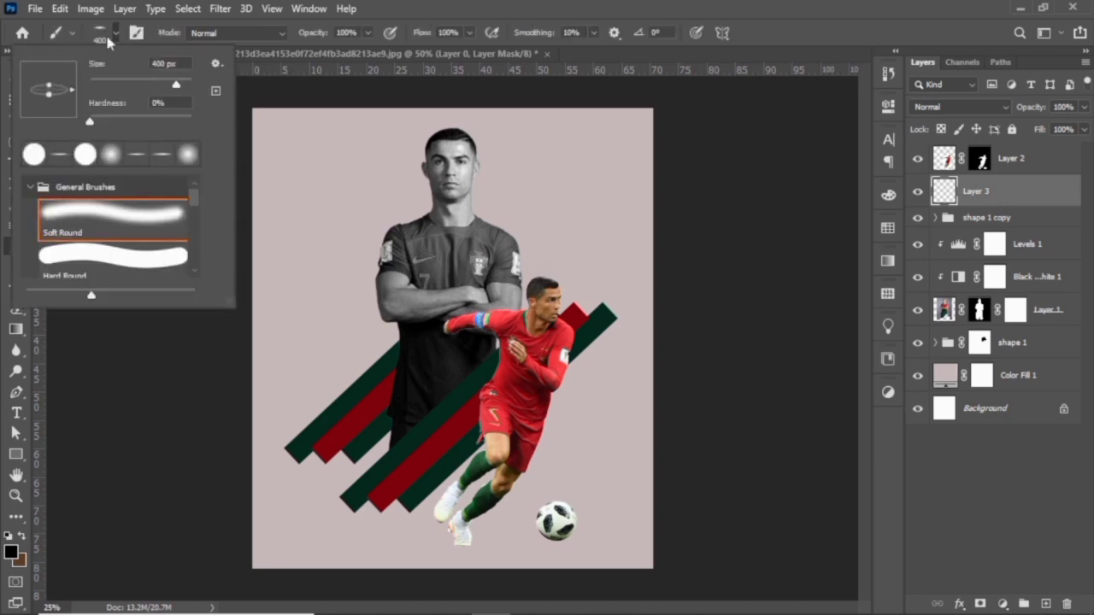
pyautogui.click(107, 31)
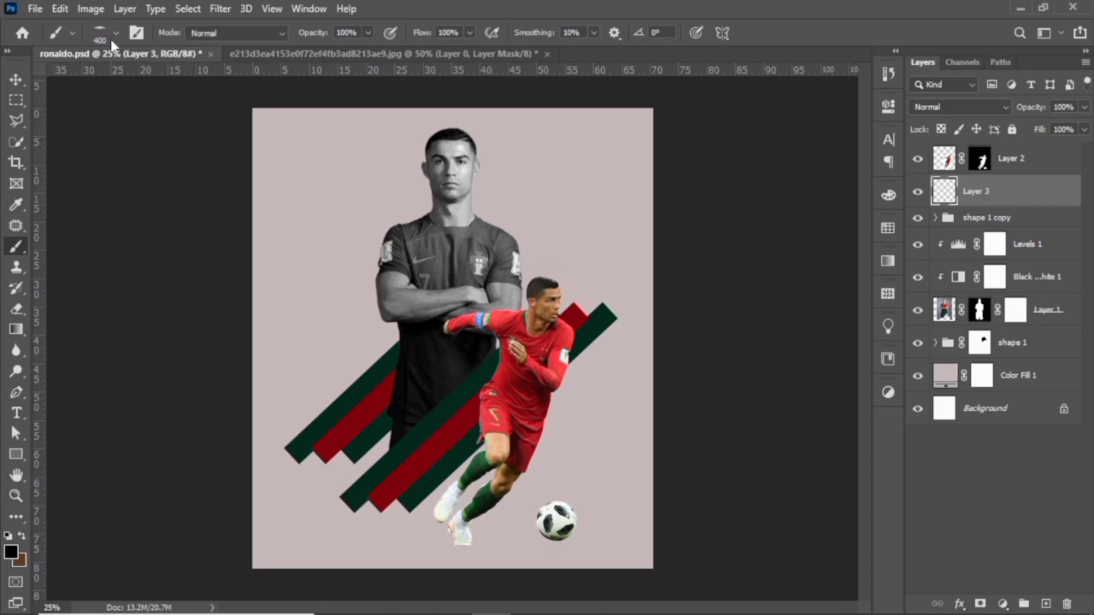
pyautogui.click(112, 40)
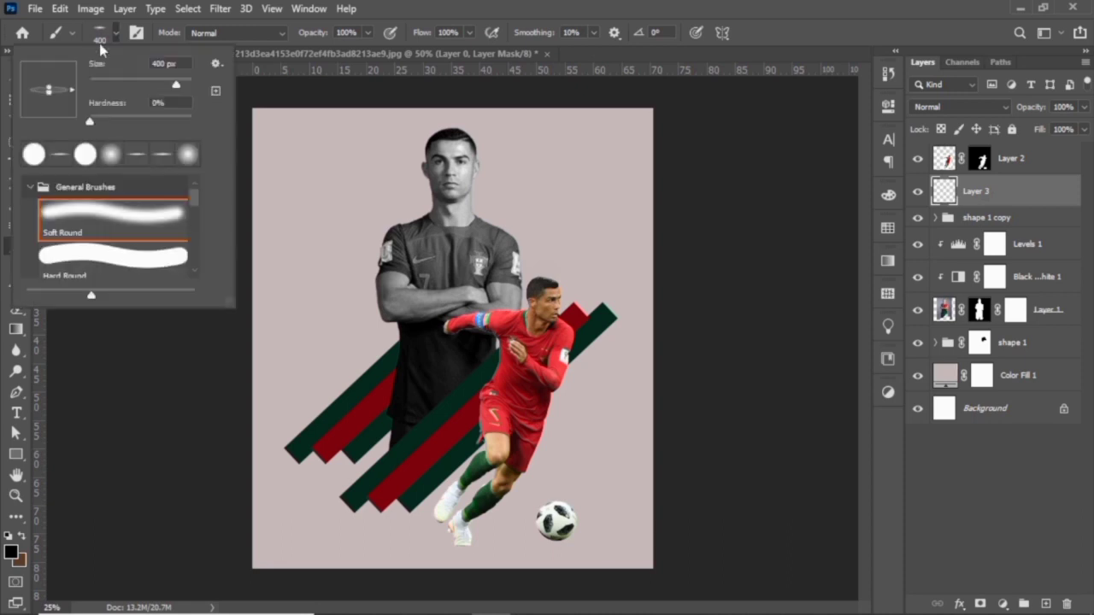
pyautogui.click(122, 39)
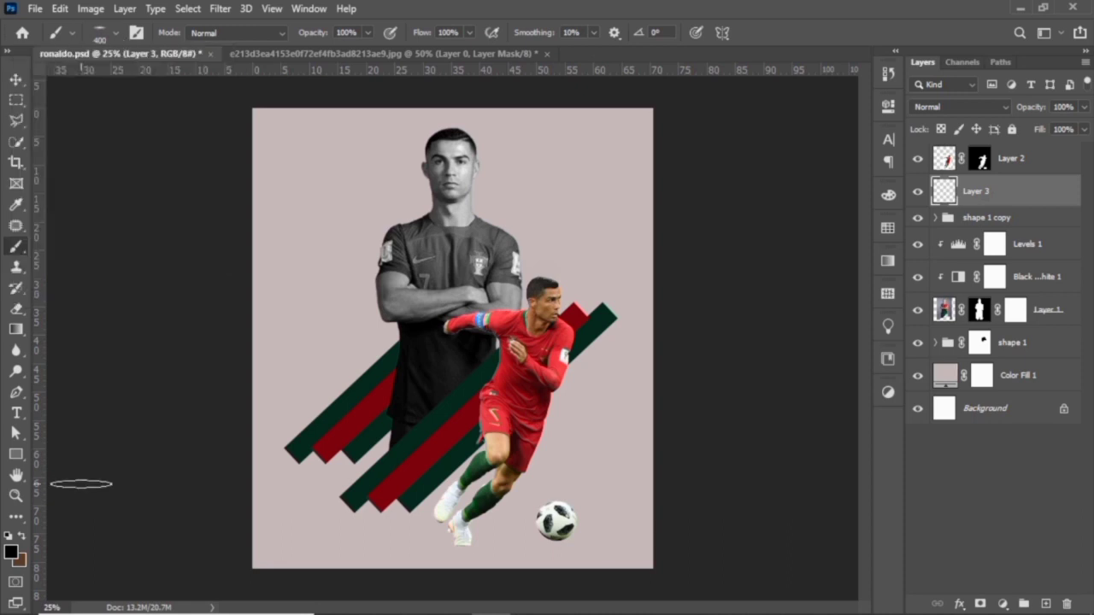
pyautogui.press(']')
pyautogui.click(455, 549)
pyautogui.click(560, 550)
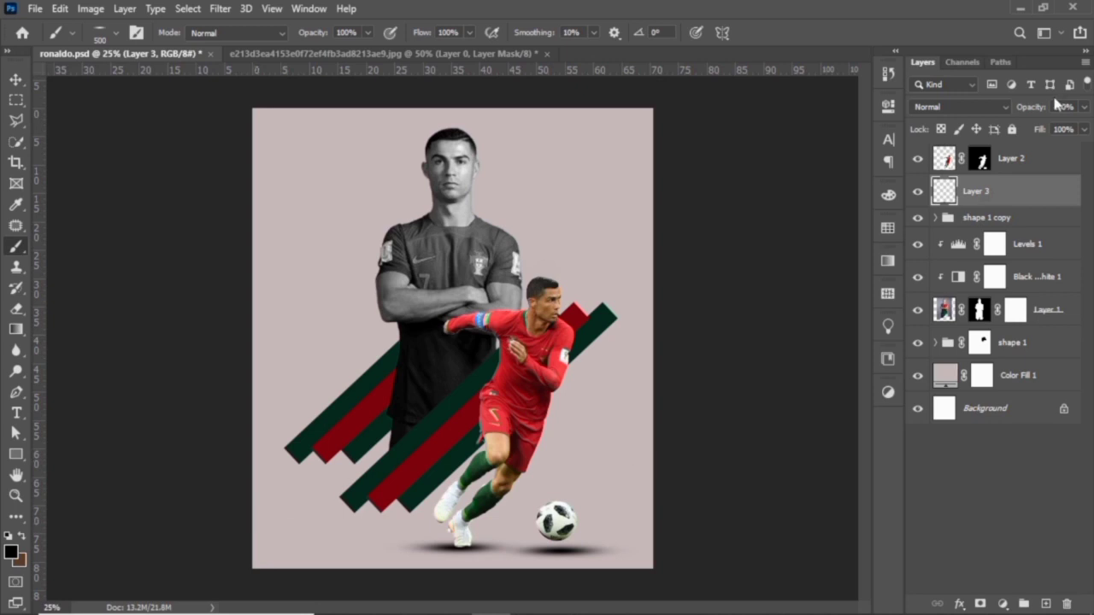
# Lower the shadow layer's opacity to 77%.
pyautogui.click(1084, 106)
pyautogui.moveTo(1084, 127); pyautogui.dragTo(1066, 127)
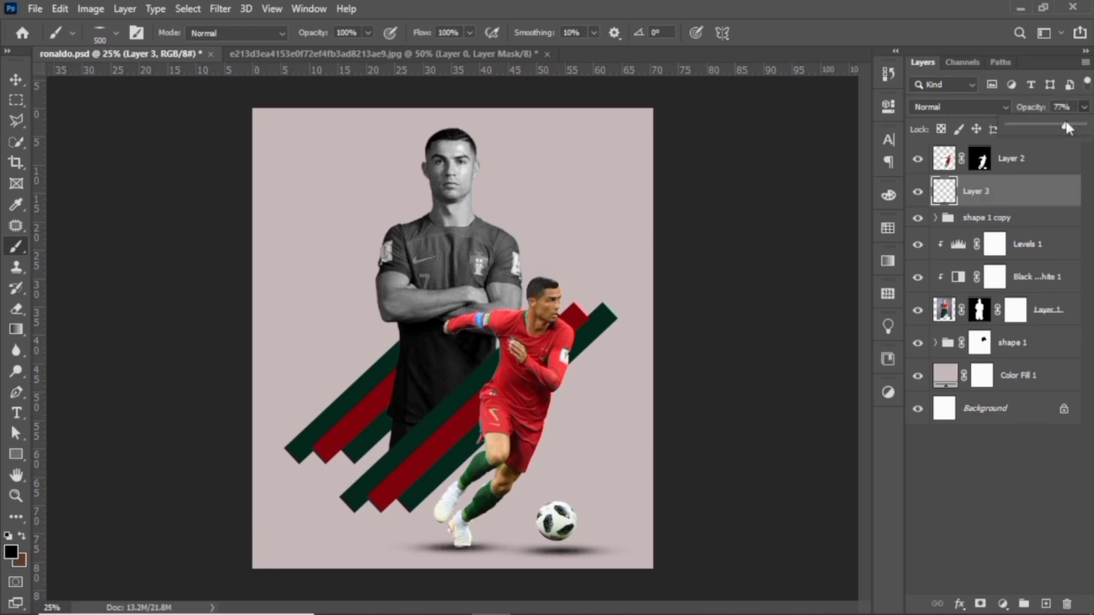
pyautogui.click(1084, 107)
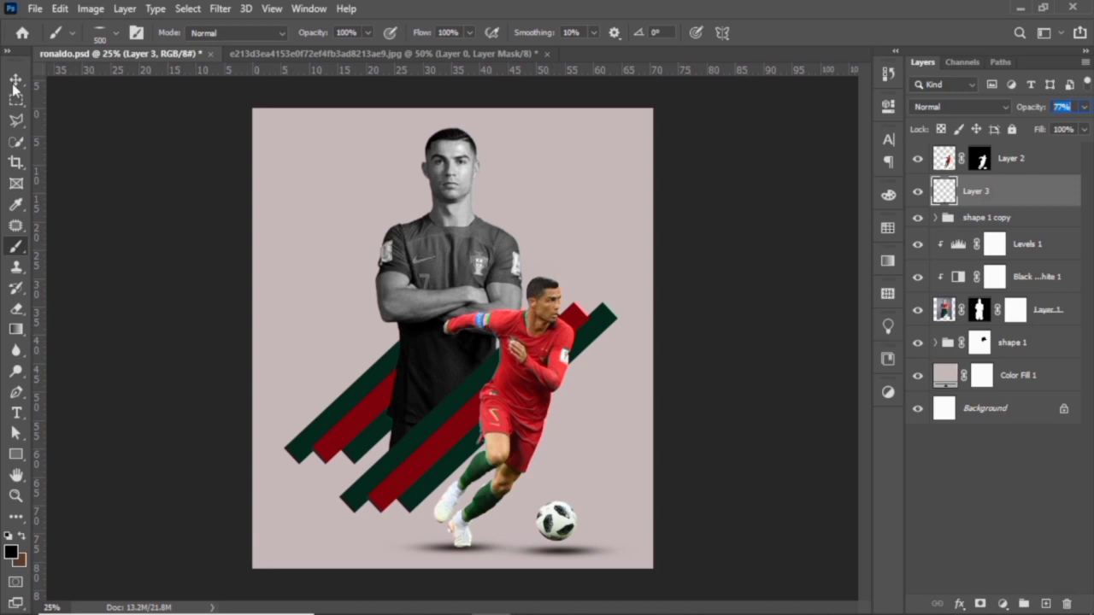
# Place the Portugal crest beside the standing footballer's head and enlarge it to about 106.5%.
pyautogui.click(13, 83)
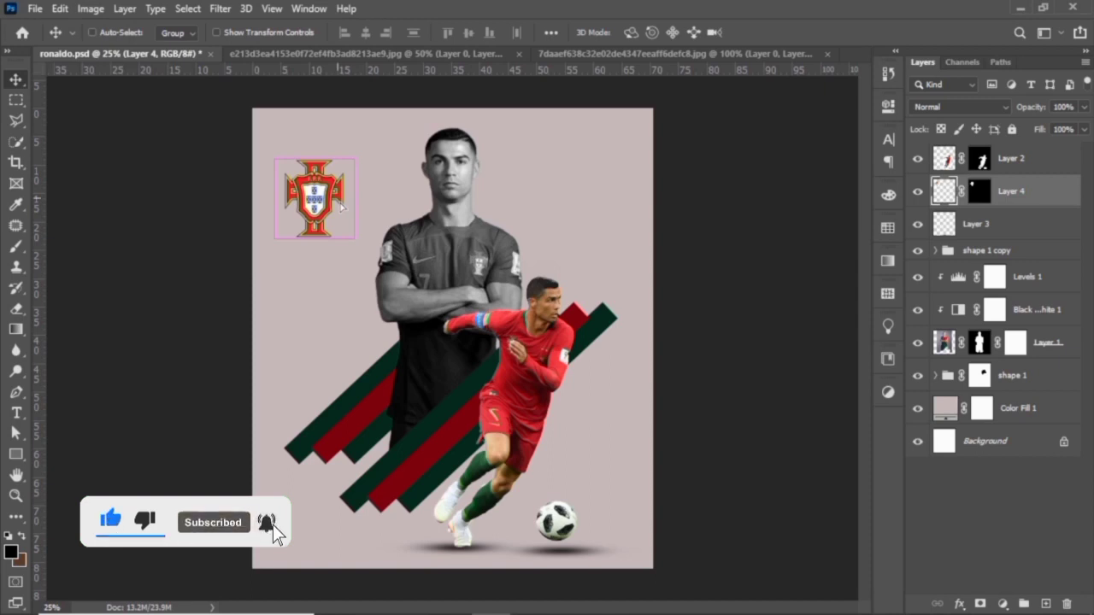
pyautogui.moveTo(341, 205); pyautogui.dragTo(359, 154)
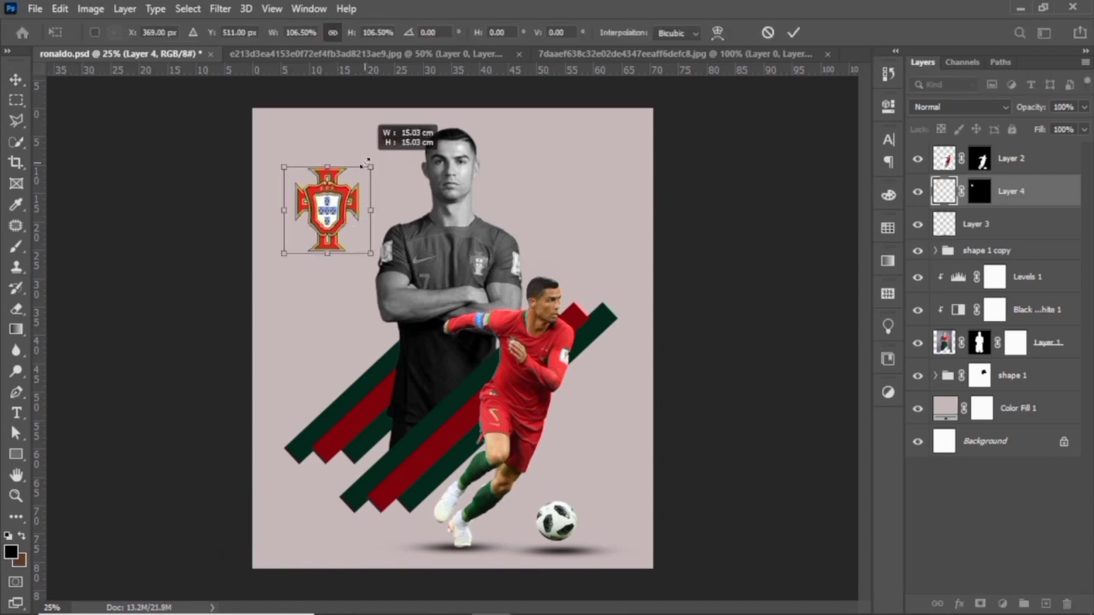